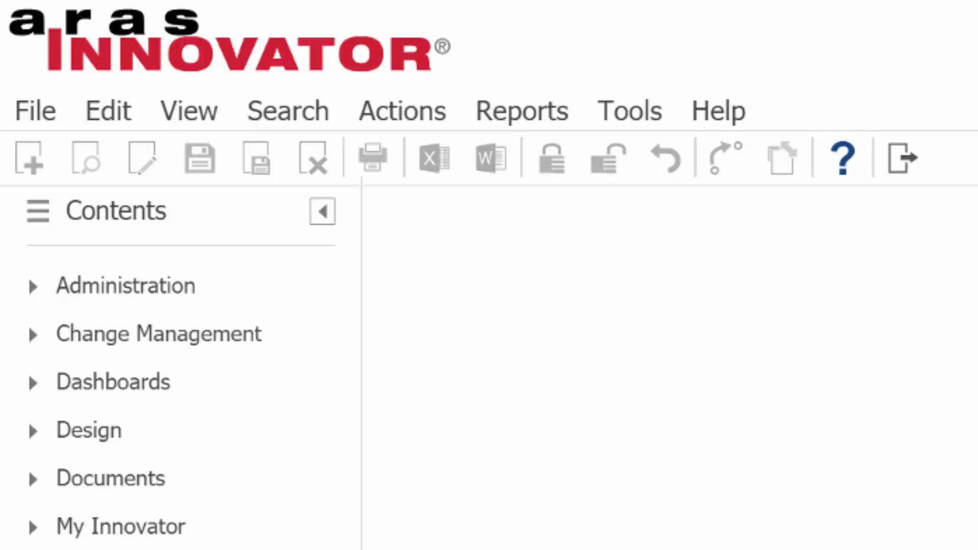
- Widen the Contents pane slightly and look at the item types grouped under the Design category
{"action": "left_click_drag", "start_coordinate": [363, 377], "coordinate": [391, 382]}
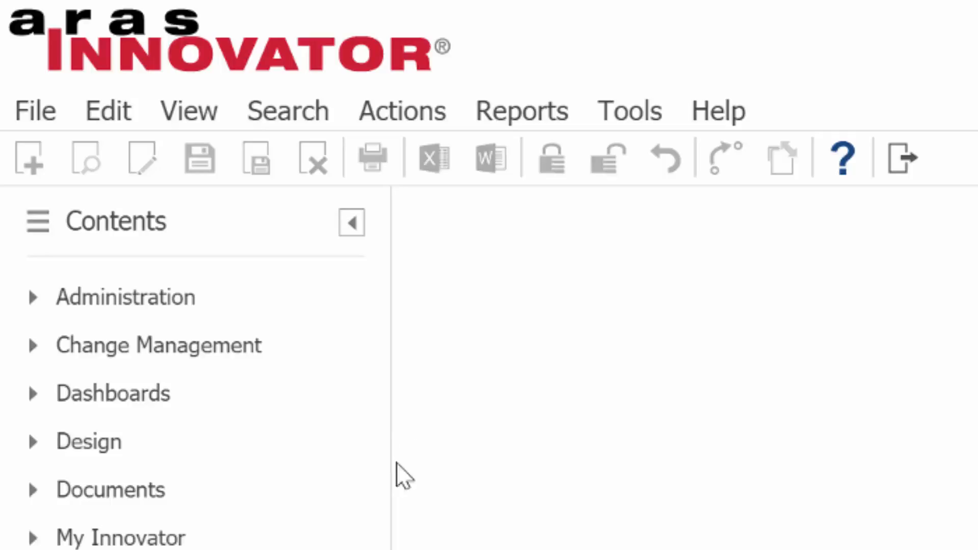
{"action": "left_click_drag", "start_coordinate": [384, 479], "coordinate": [424, 497]}
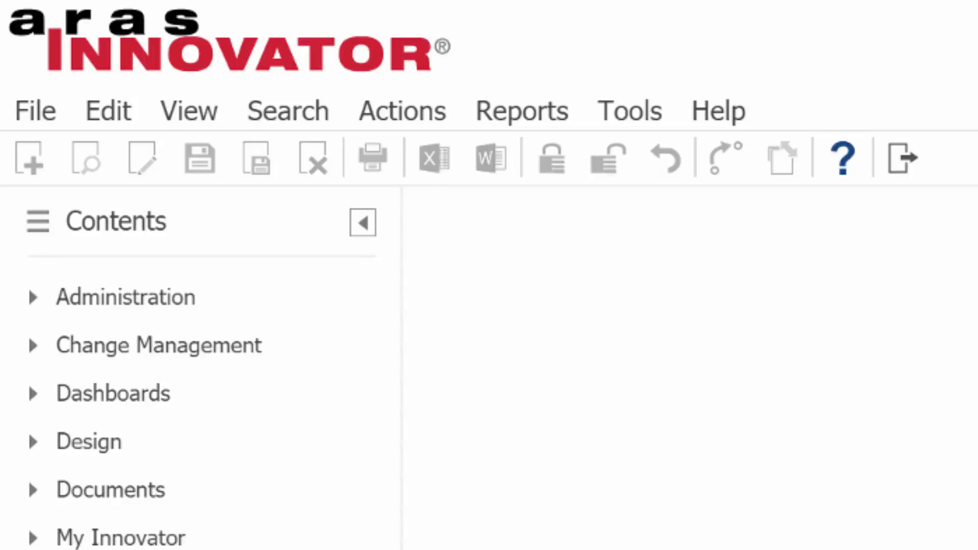
{"action": "left_click", "coordinate": [35, 443]}
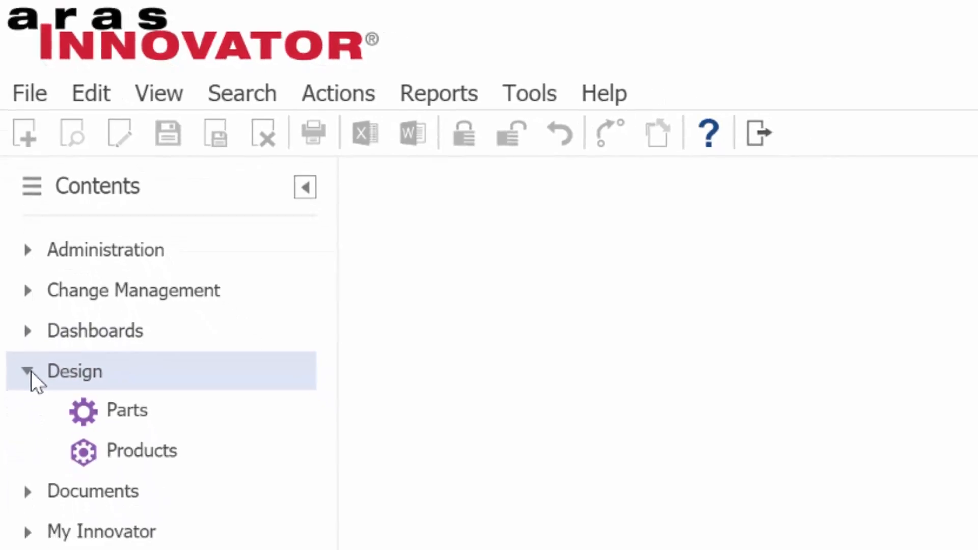
{"action": "left_click", "coordinate": [30, 372]}
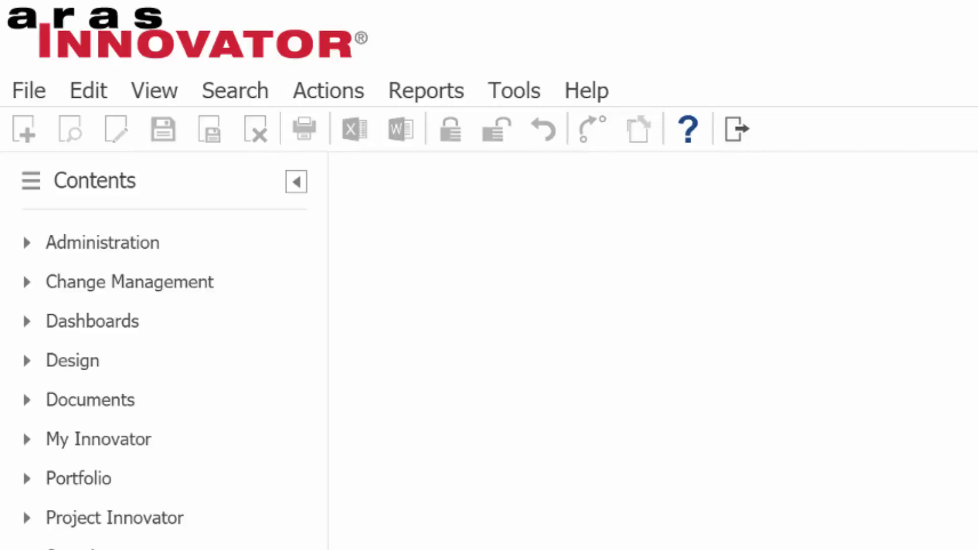
- Create a new ItemType from the ItemTypes entry under Administration and name it WOW_DesignRequest
{"action": "left_click", "coordinate": [24, 245]}
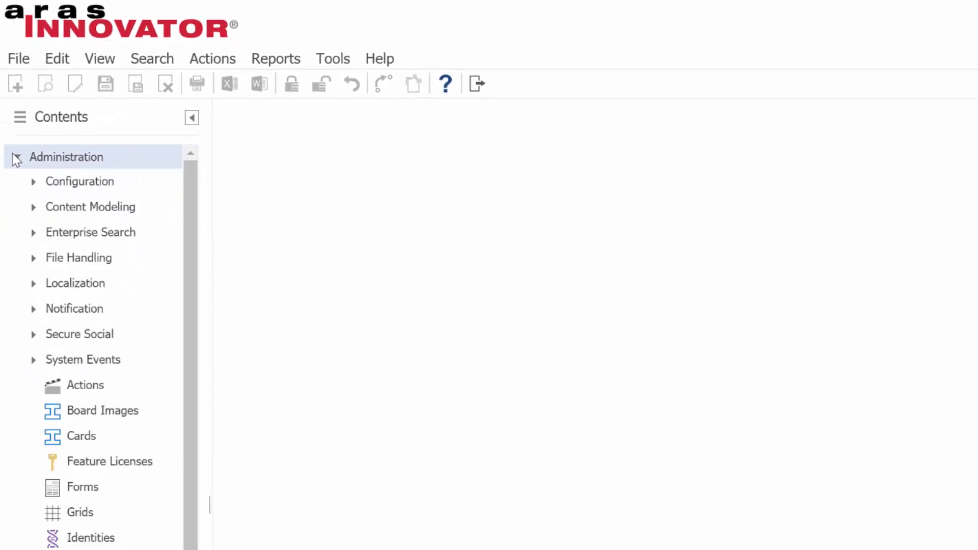
{"action": "left_click", "coordinate": [115, 508]}
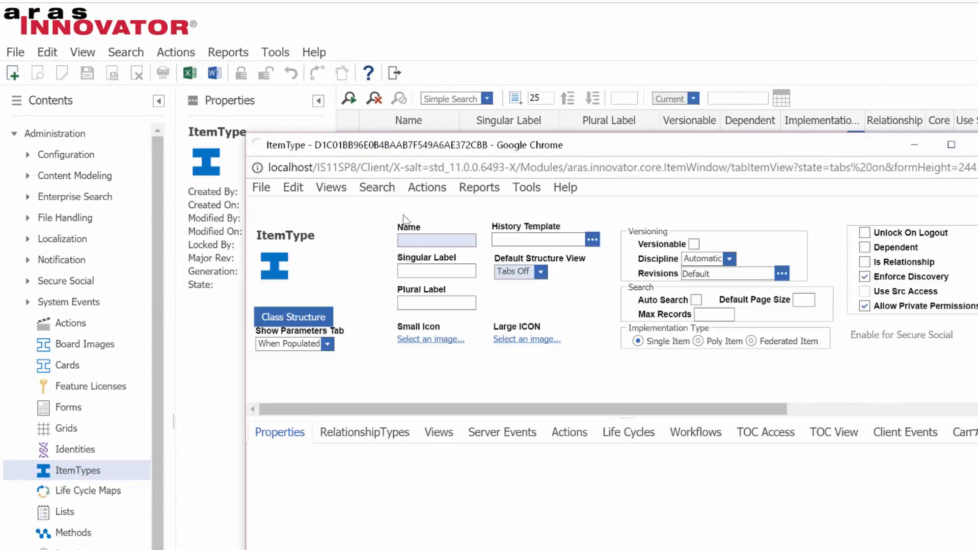
{"action": "type", "text": "WOW"}
{"action": "type", "text": "_"}
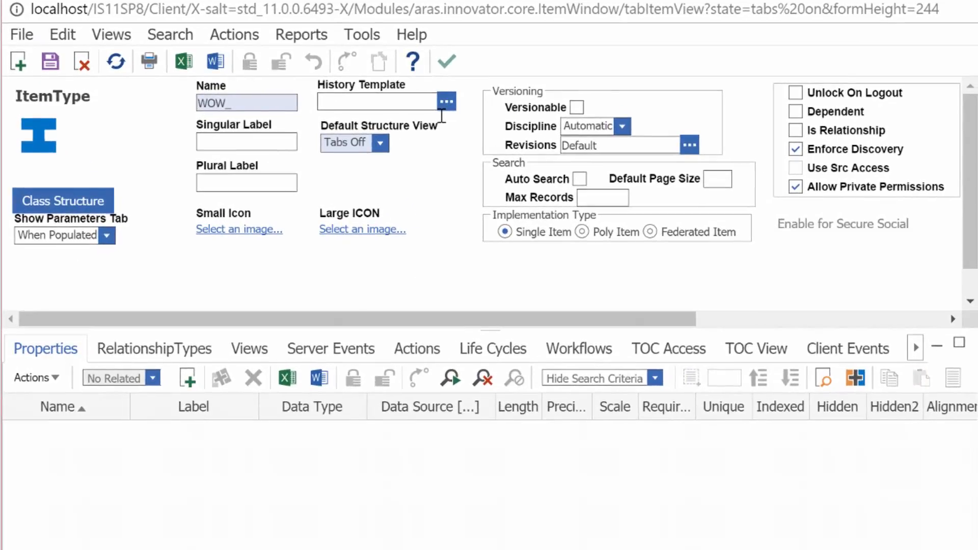
{"action": "type", "text": "DesignRequr"}
{"action": "key", "text": "BackSpace"}
{"action": "type", "text": "est"}
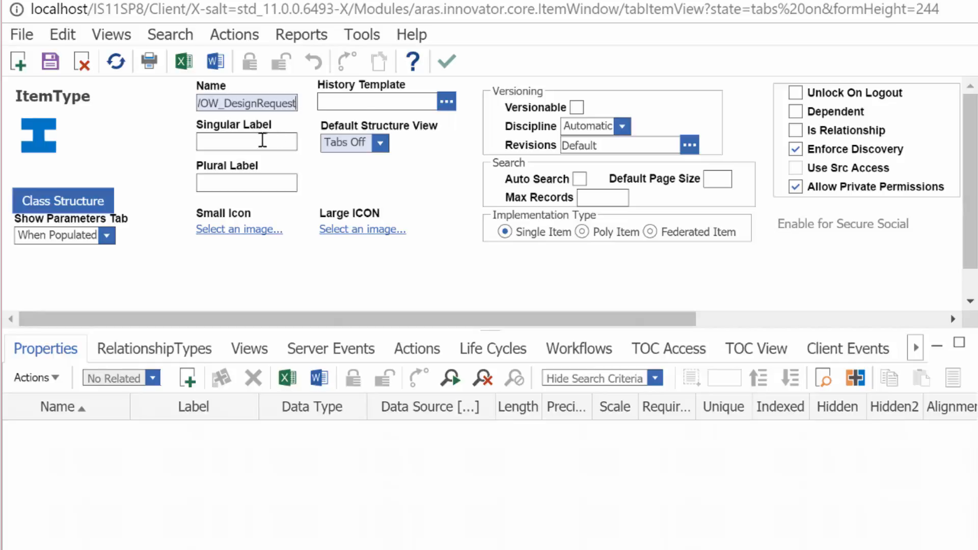
- Set the ItemType's singular label to Design Request and its plural label to Design Requests
{"action": "left_click", "coordinate": [263, 141]}
{"action": "type", "text": "Deisng"}
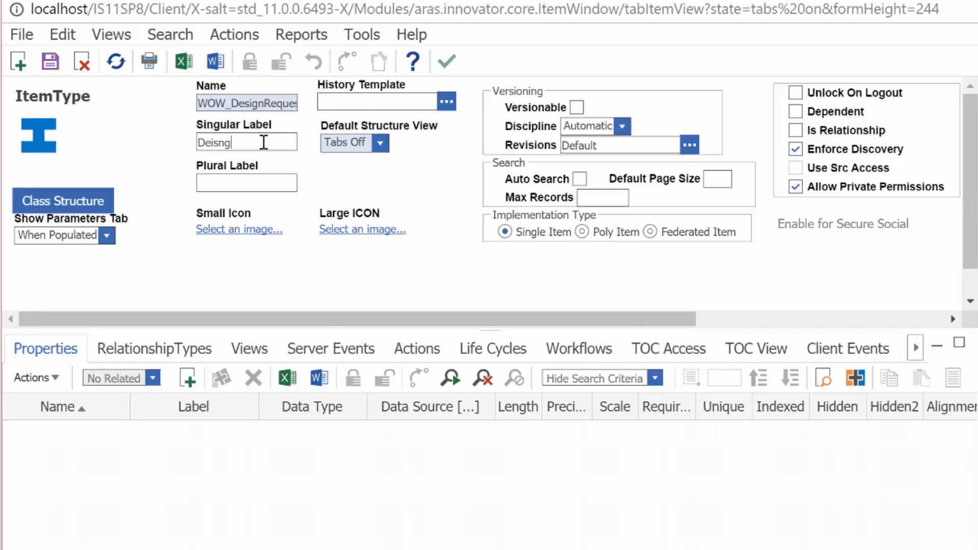
{"action": "key", "text": "BackSpace"}
{"action": "key", "text": "BackSpace"}
{"action": "type", "text": "gn"}
{"action": "key", "text": "BackSpace"}
{"action": "key", "text": "BackSpace"}
{"action": "key", "text": "BackSpace"}
{"action": "key", "text": "BackSpace"}
{"action": "type", "text": "sign Request"}
{"action": "left_click", "coordinate": [271, 183]}
{"action": "type", "text": "Des"}
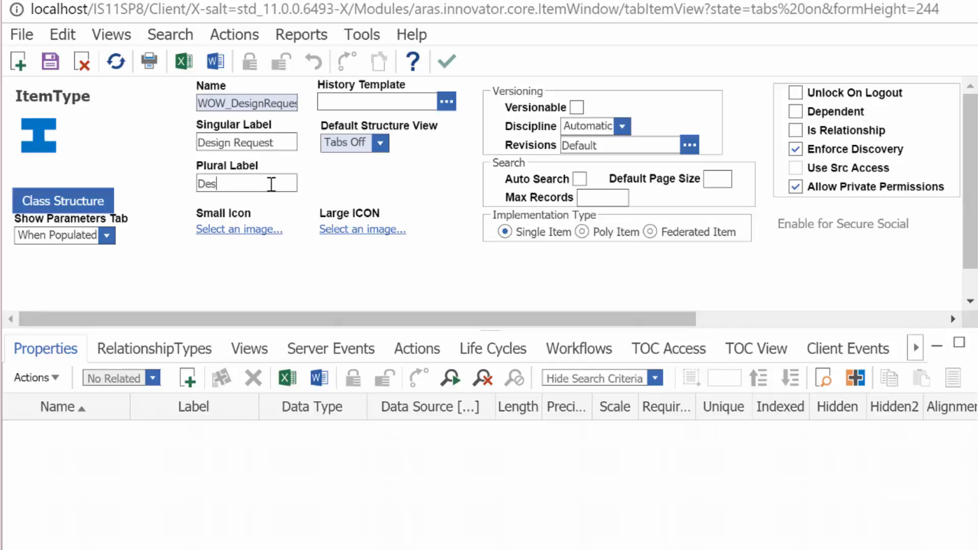
{"action": "type", "text": "ign Requests"}
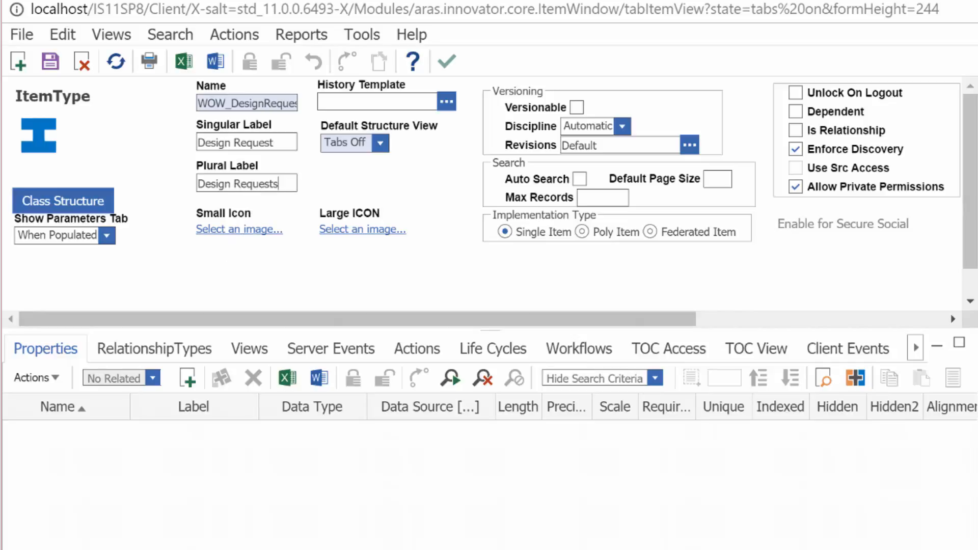
- Choose the built-in document image with a red arrow and blue list lines from the Images folder as the small icon
{"action": "left_click", "coordinate": [210, 228]}
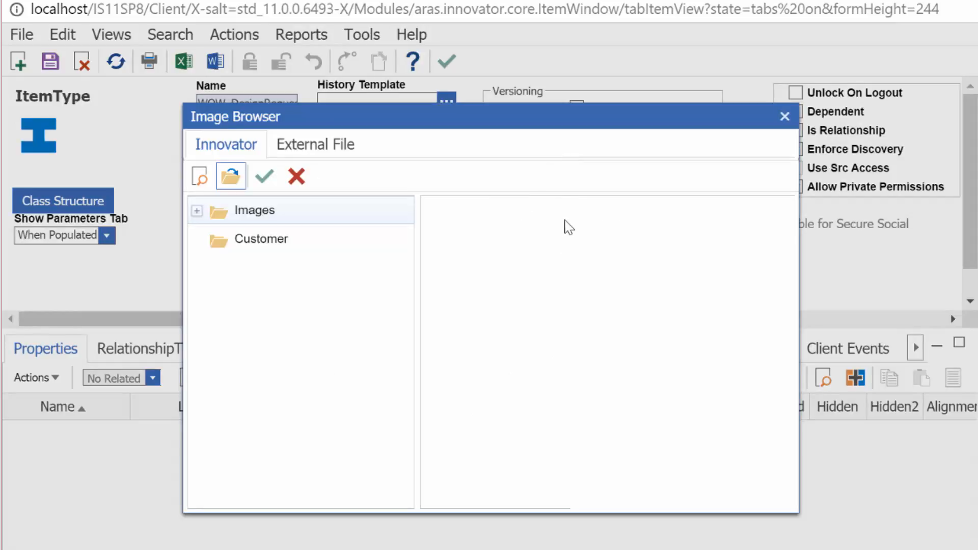
{"action": "left_click", "coordinate": [204, 214]}
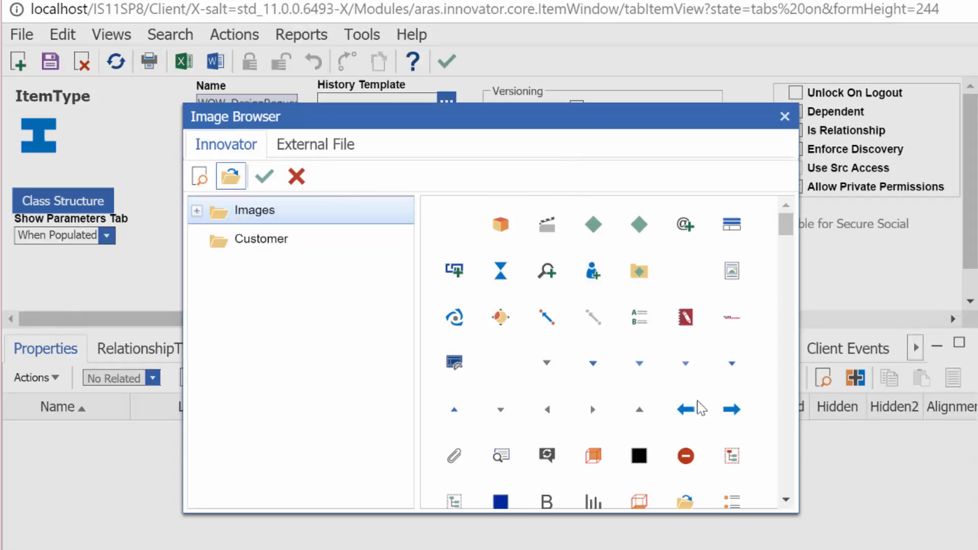
{"action": "scroll", "coordinate": [685, 402], "scroll_direction": "down", "scroll_amount": 6}
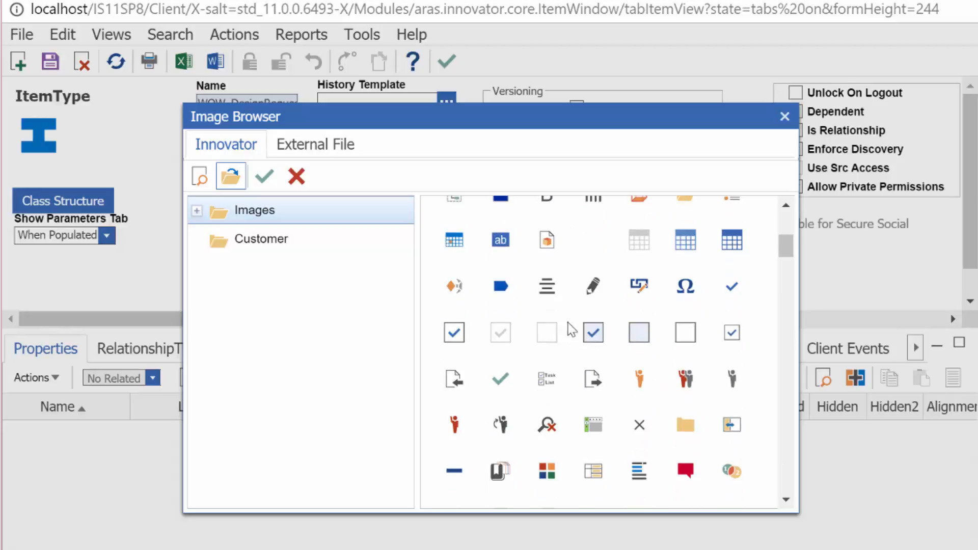
{"action": "left_click", "coordinate": [640, 387]}
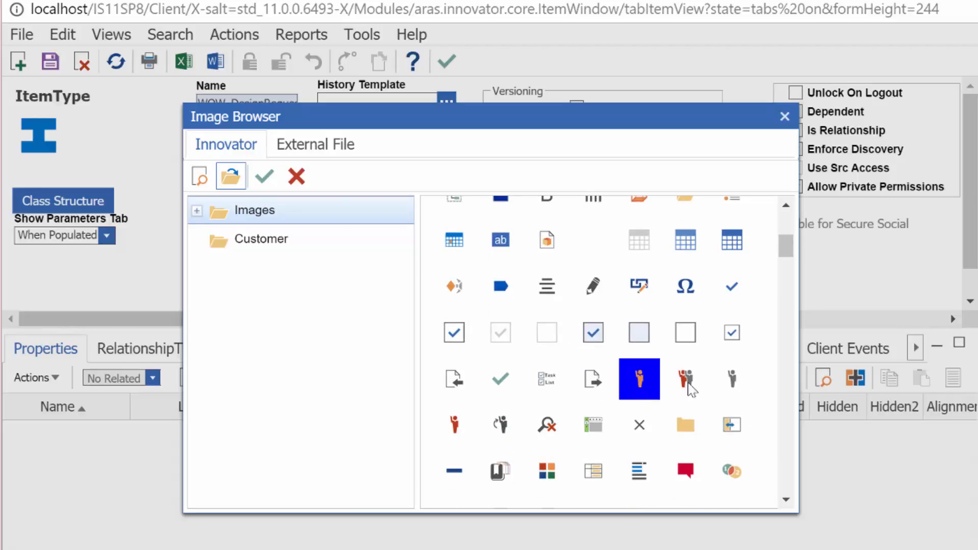
{"action": "scroll", "coordinate": [543, 400], "scroll_direction": "down", "scroll_amount": 2}
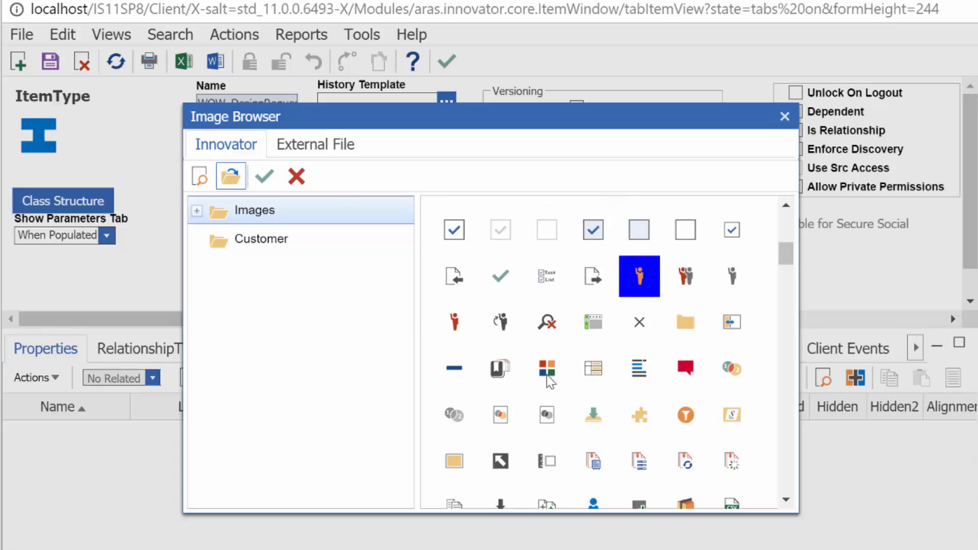
{"action": "scroll", "coordinate": [648, 416], "scroll_direction": "down", "scroll_amount": 2}
{"action": "left_click", "coordinate": [642, 368]}
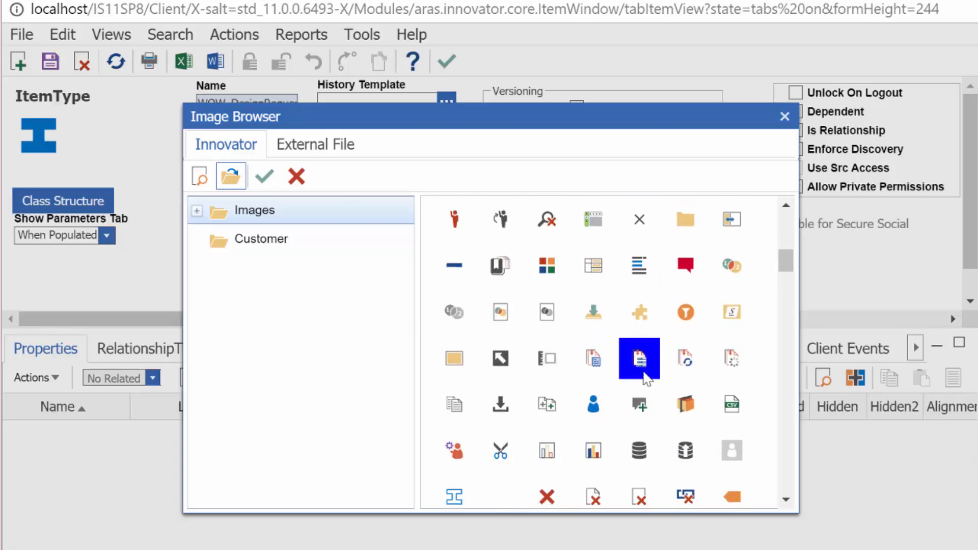
{"action": "double_click", "coordinate": [642, 368]}
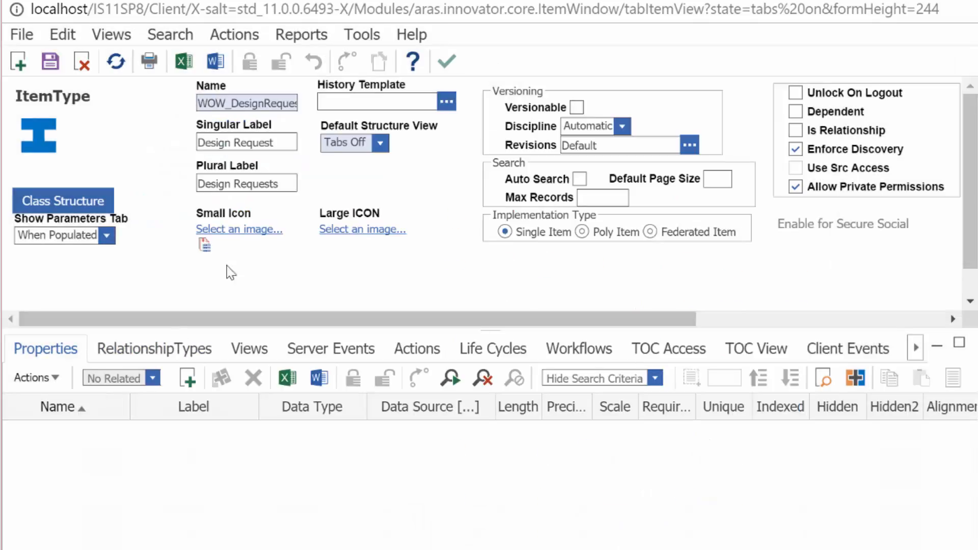
- Assign the same list-lined document image from the Images folder as the ItemType's large icon
{"action": "left_click", "coordinate": [357, 230]}
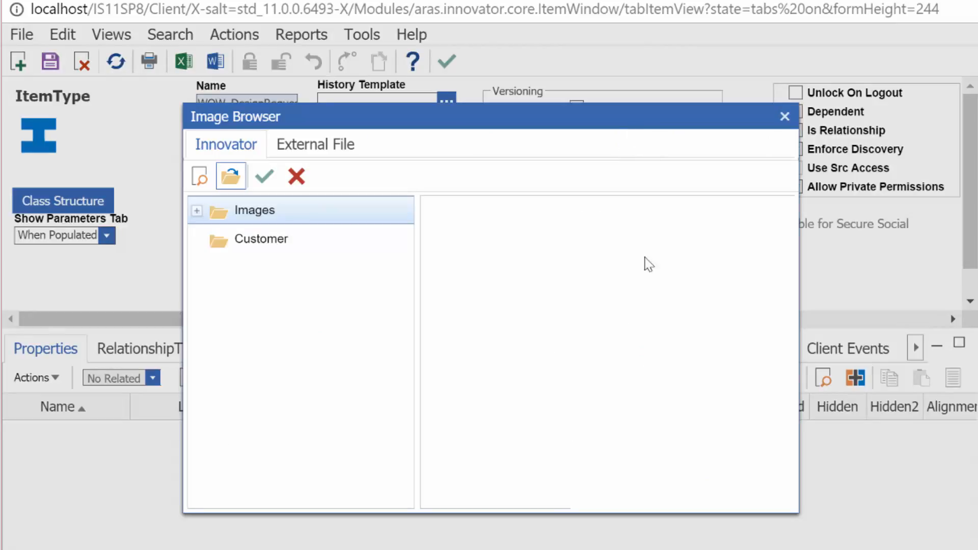
{"action": "scroll", "coordinate": [668, 341], "scroll_direction": "down", "scroll_amount": 4}
{"action": "scroll", "coordinate": [710, 328], "scroll_direction": "down", "scroll_amount": 3}
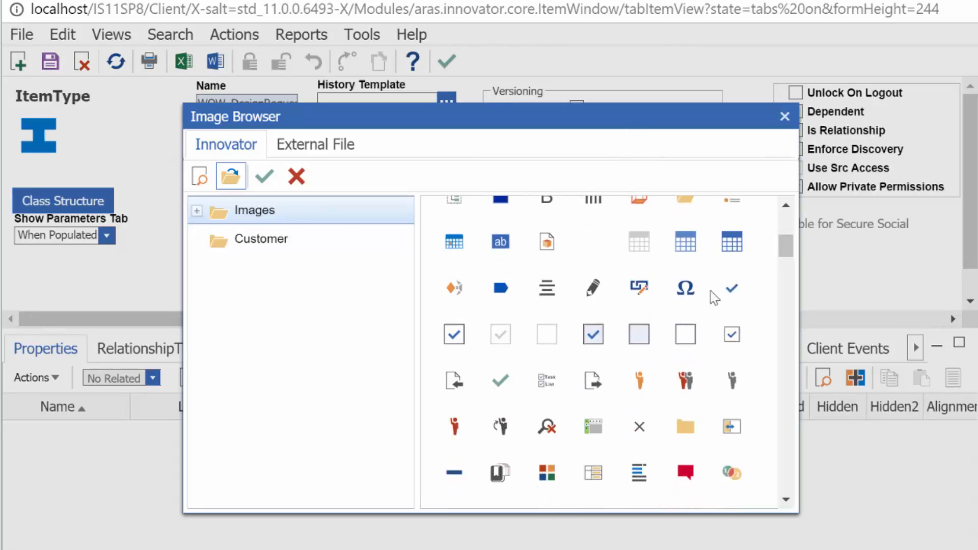
{"action": "scroll", "coordinate": [708, 305], "scroll_direction": "up", "scroll_amount": 3}
{"action": "scroll", "coordinate": [701, 301], "scroll_direction": "down", "scroll_amount": 5}
{"action": "double_click", "coordinate": [640, 461]}
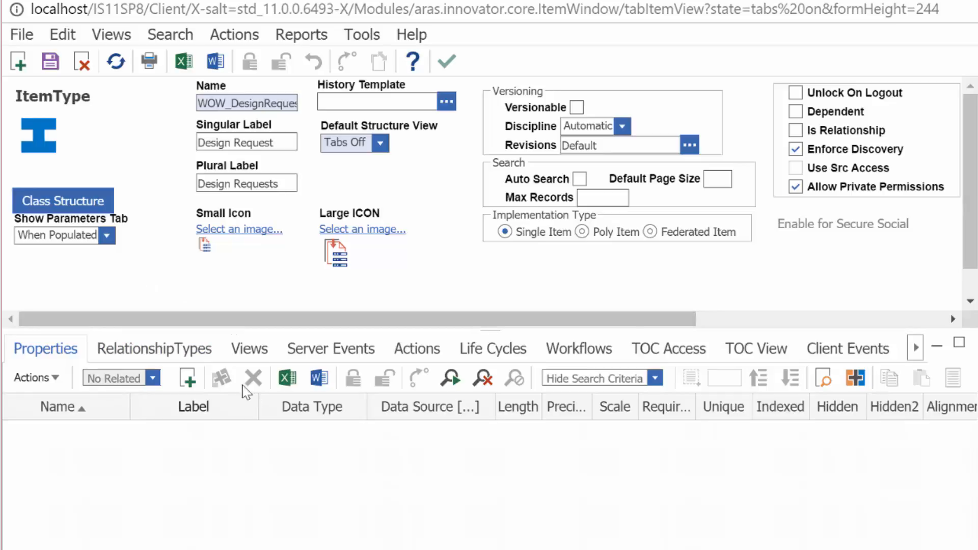
- Add two properties to the ItemType, named title and description
{"action": "left_click", "coordinate": [188, 379]}
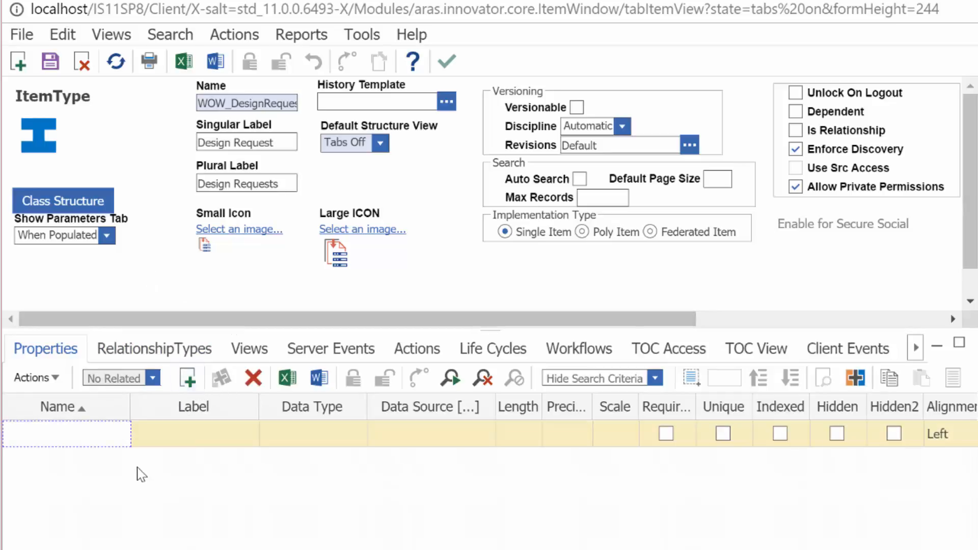
{"action": "type", "text": "title"}
{"action": "left_click", "coordinate": [186, 378]}
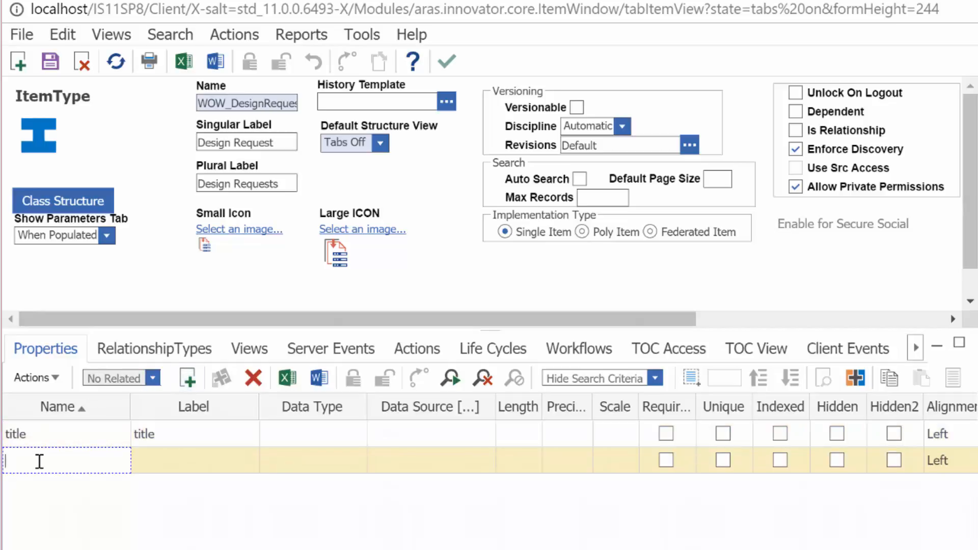
{"action": "type", "text": "description"}
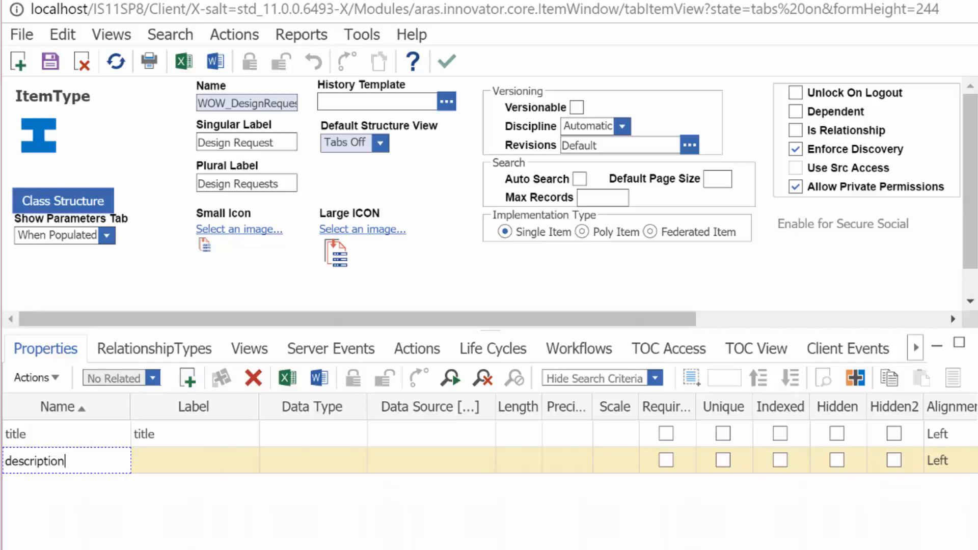
{"action": "key", "text": "Return"}
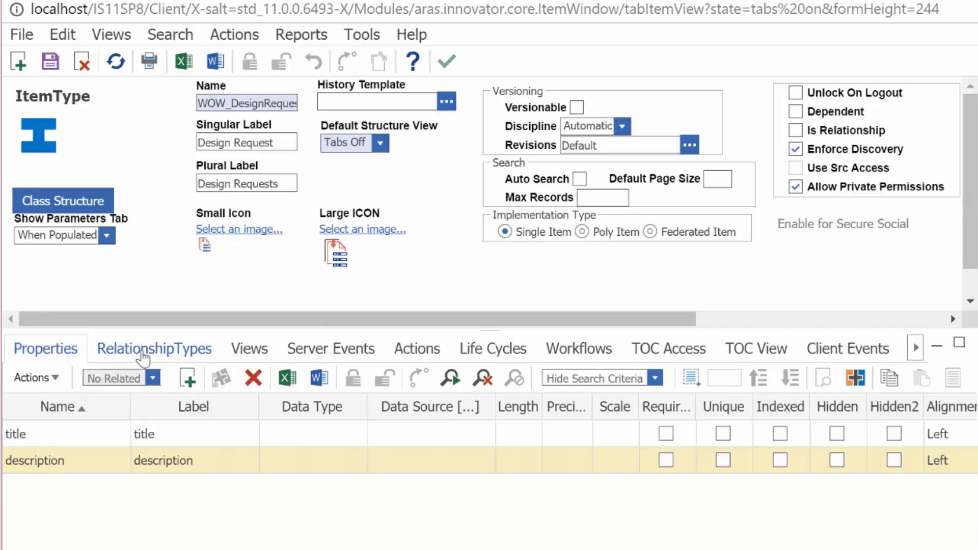
- Add a relationship type using Pick Related, searching ItemTypes for fi* and choosing File as the related item
{"action": "left_click", "coordinate": [146, 355]}
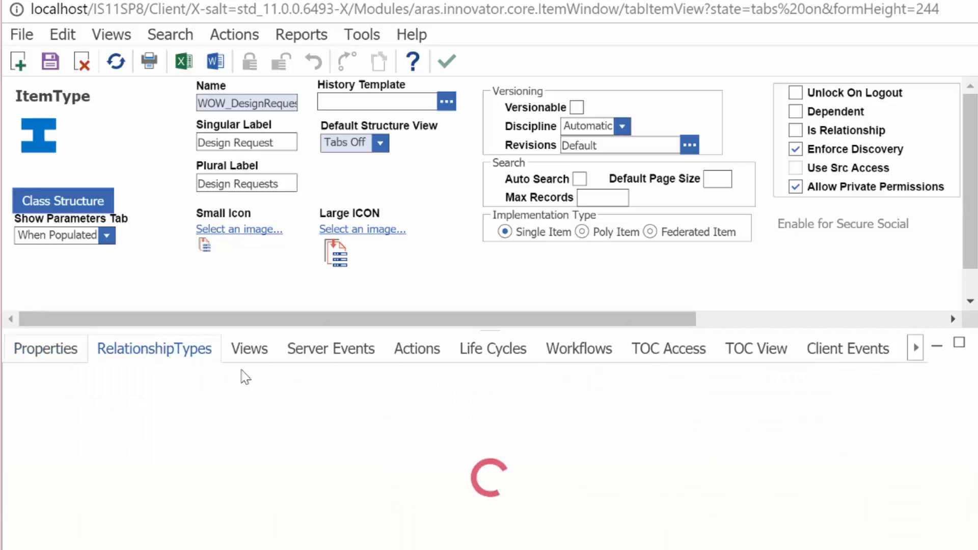
{"action": "left_click", "coordinate": [152, 380]}
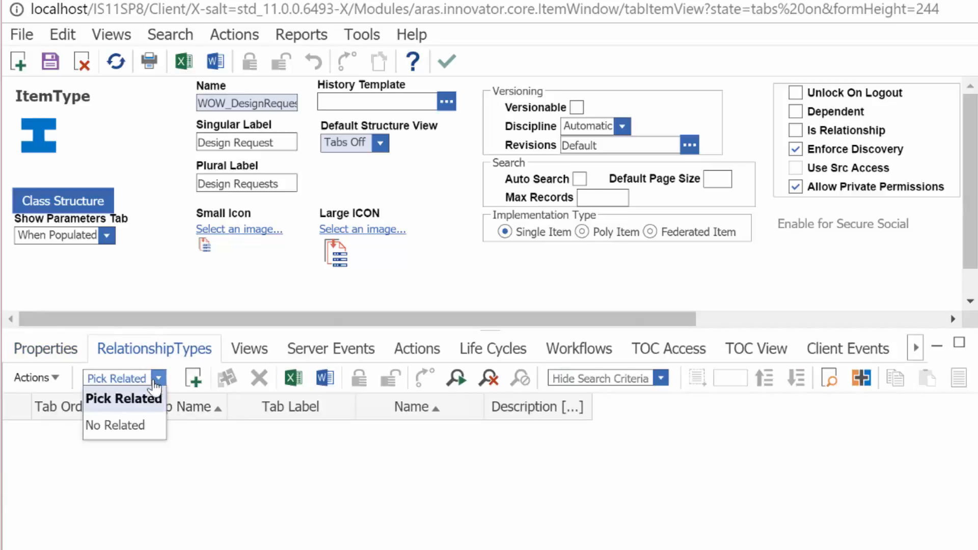
{"action": "left_click", "coordinate": [153, 396]}
{"action": "left_click", "coordinate": [194, 378]}
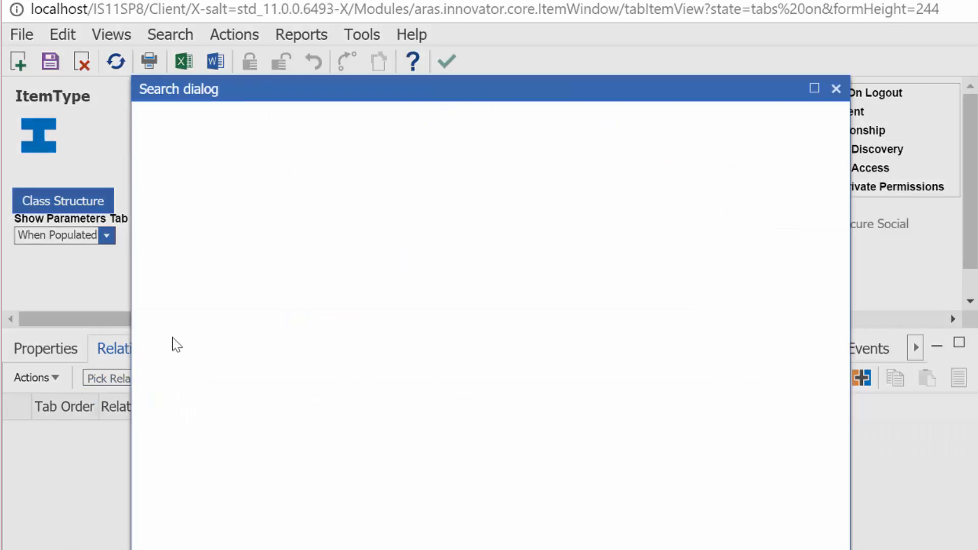
{"action": "left_click", "coordinate": [181, 197]}
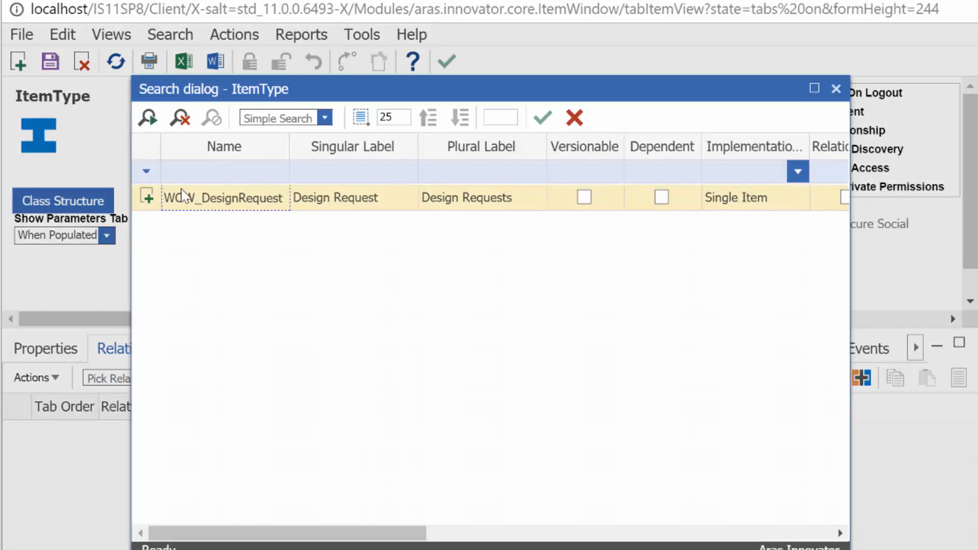
{"action": "left_click", "coordinate": [193, 170]}
{"action": "type", "text": "fi*"}
{"action": "key", "text": "Return"}
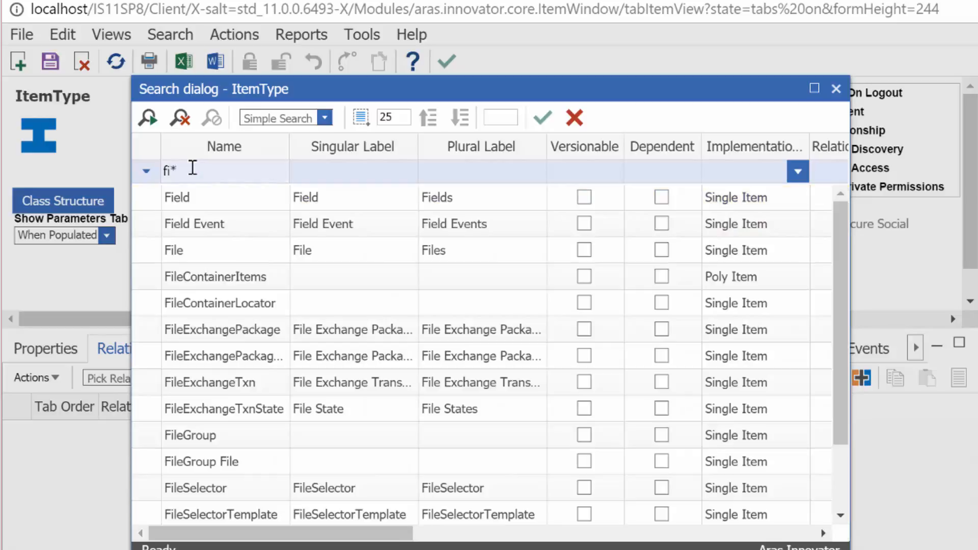
{"action": "left_click", "coordinate": [190, 223]}
{"action": "left_click", "coordinate": [190, 250]}
{"action": "left_click", "coordinate": [542, 118]}
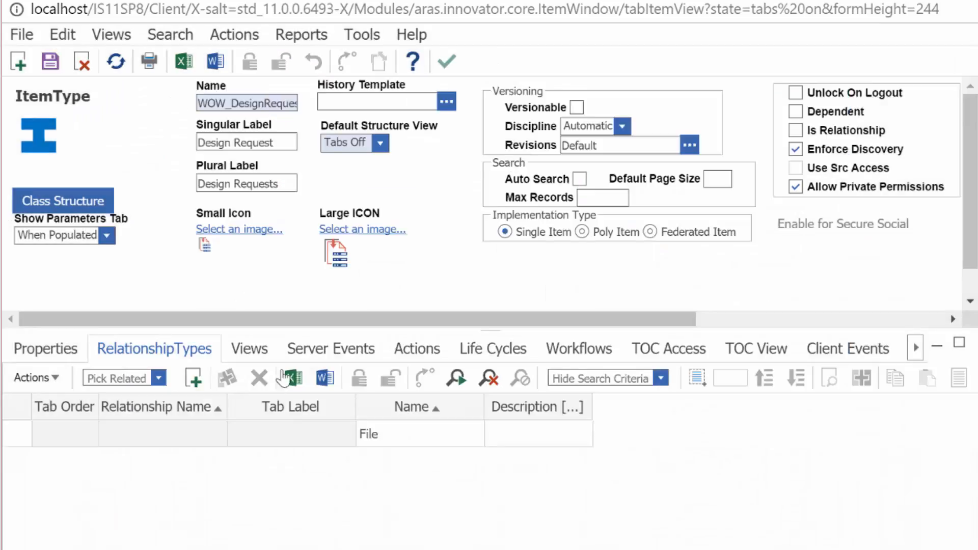
- Name the File relationship WOW_DRtoFile and set its tab label to Files
{"action": "left_click", "coordinate": [177, 437]}
{"action": "type", "text": "WOW_"}
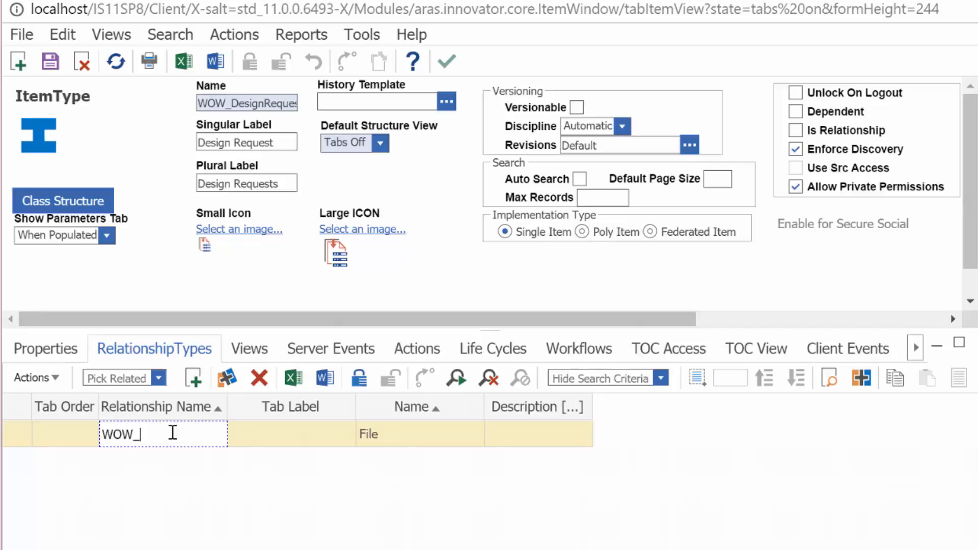
{"action": "type", "text": "DRtoFile"}
{"action": "left_click", "coordinate": [274, 438]}
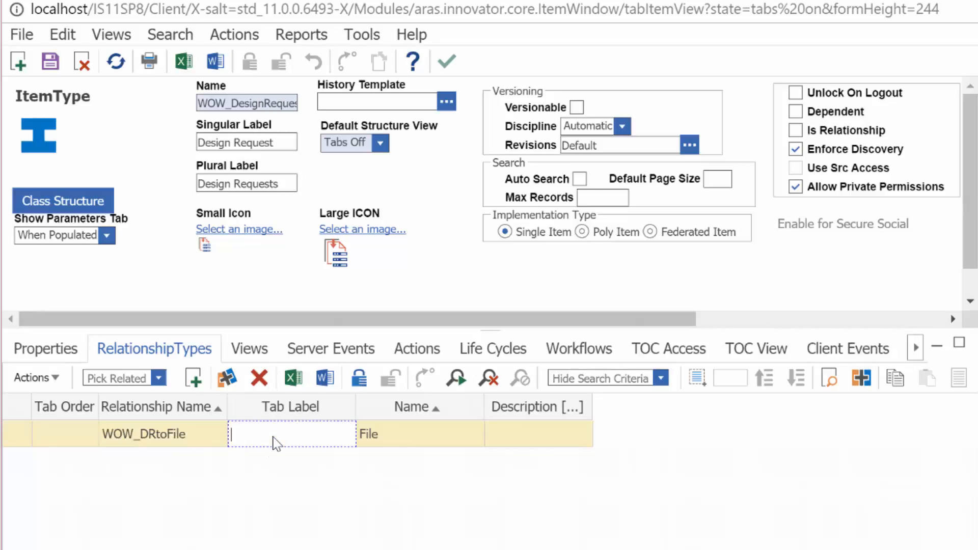
{"action": "type", "text": "Files"}
- Give the World identity TOC access to the ItemType, finding it with an identity name search for w*
{"action": "left_click", "coordinate": [664, 357]}
{"action": "left_click", "coordinate": [664, 357]}
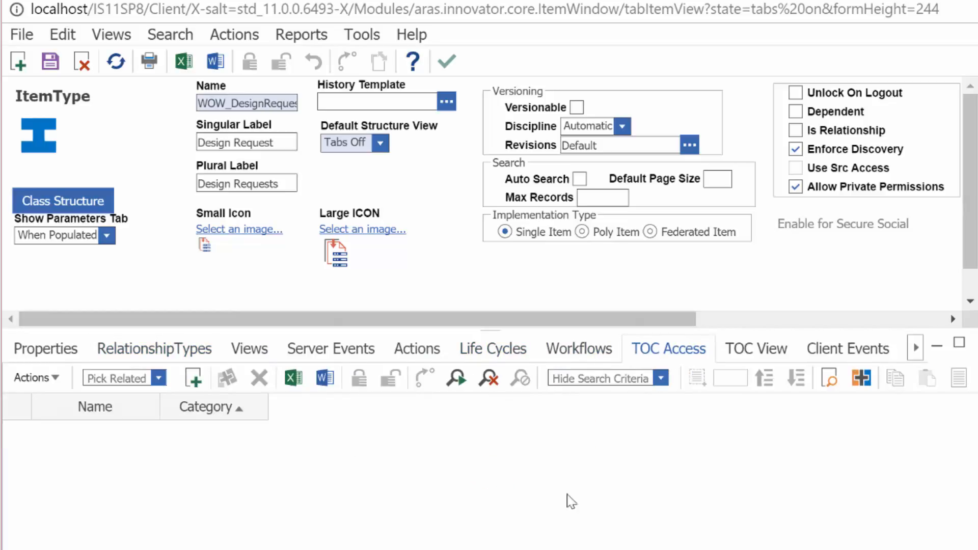
{"action": "left_click", "coordinate": [193, 377]}
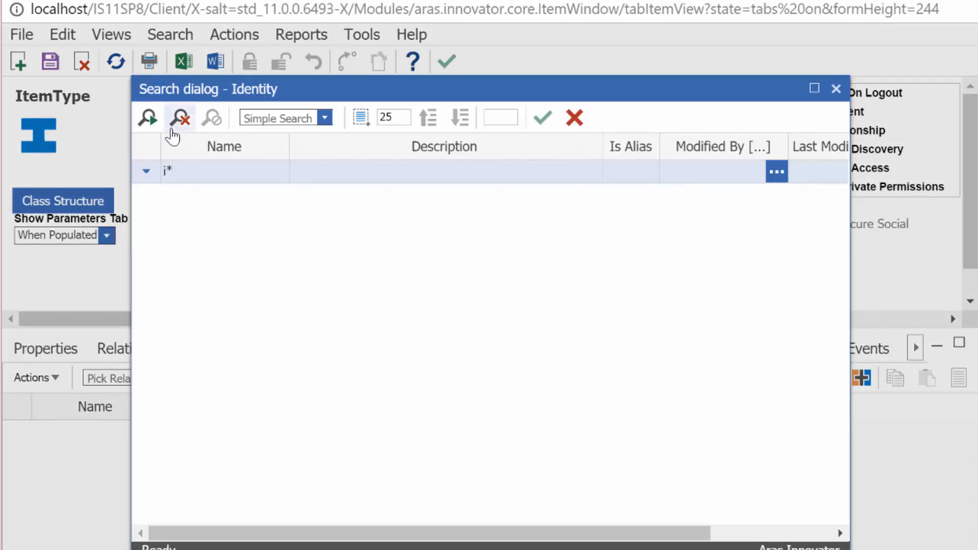
{"action": "left_click", "coordinate": [203, 173]}
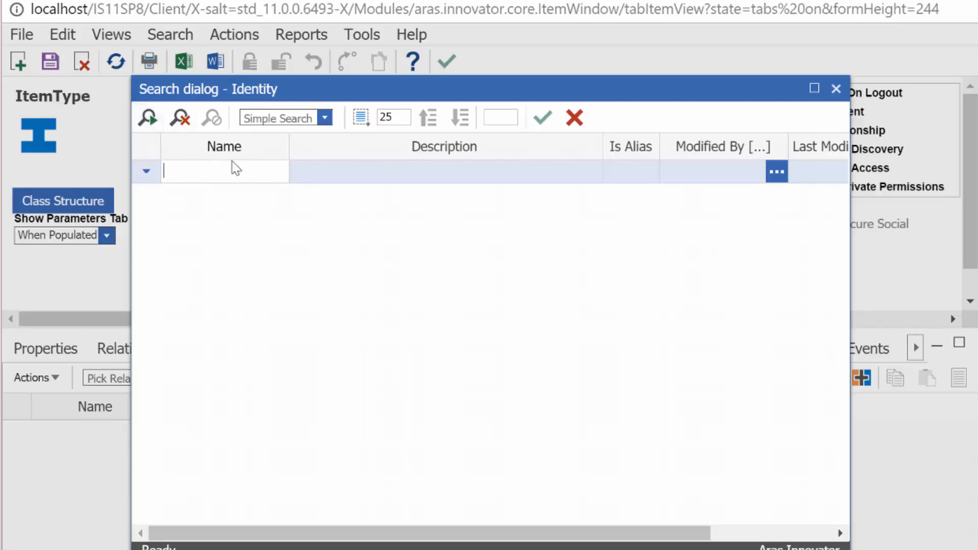
{"action": "type", "text": "w*"}
{"action": "key", "text": "Return"}
{"action": "left_click", "coordinate": [242, 199]}
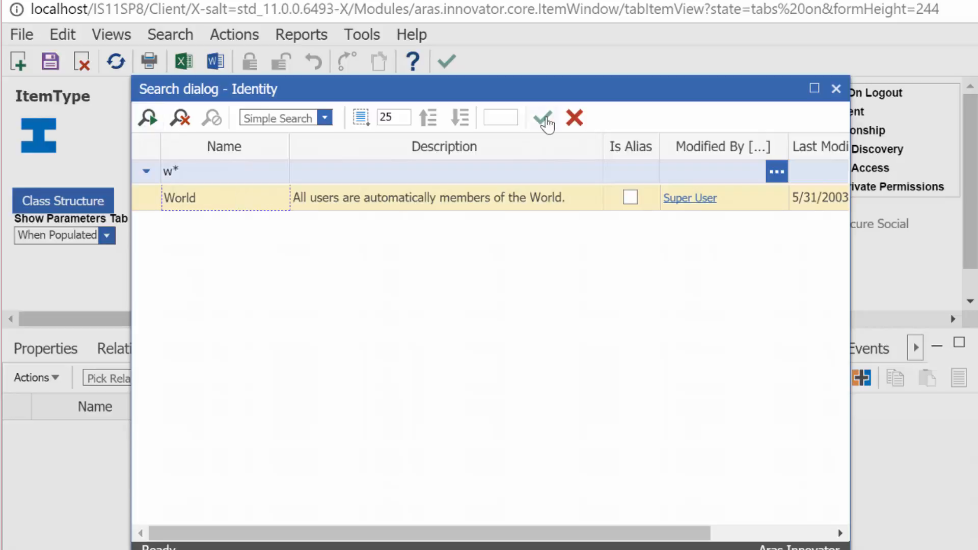
{"action": "left_click", "coordinate": [542, 118]}
{"action": "left_click", "coordinate": [210, 434]}
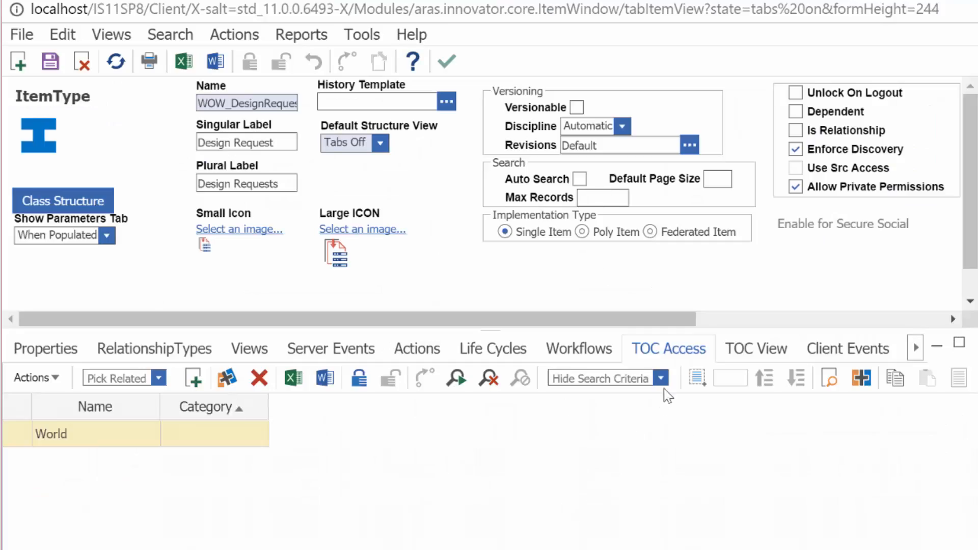
- Grant the World identity Can Add rights on the ItemType, searching identities for w*
{"action": "left_click", "coordinate": [916, 348]}
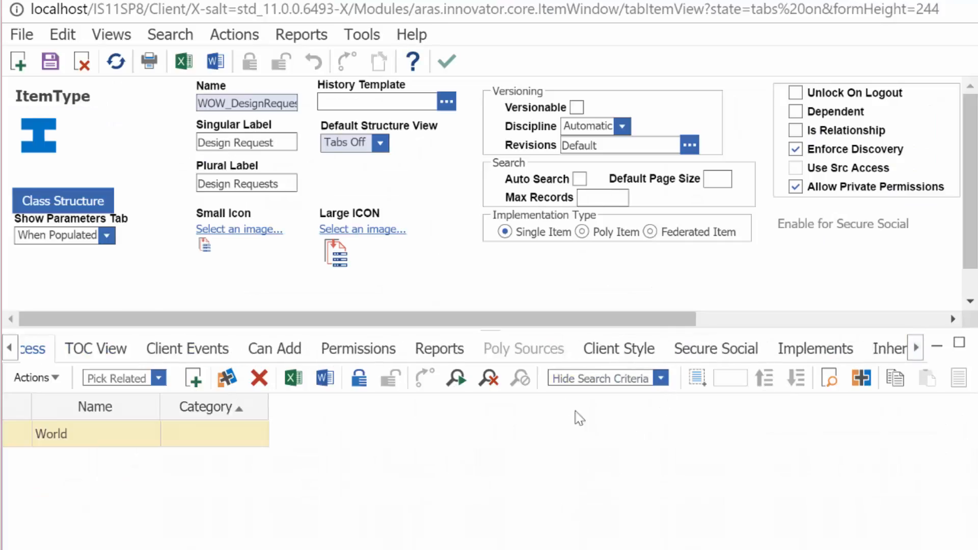
{"action": "left_click", "coordinate": [275, 350]}
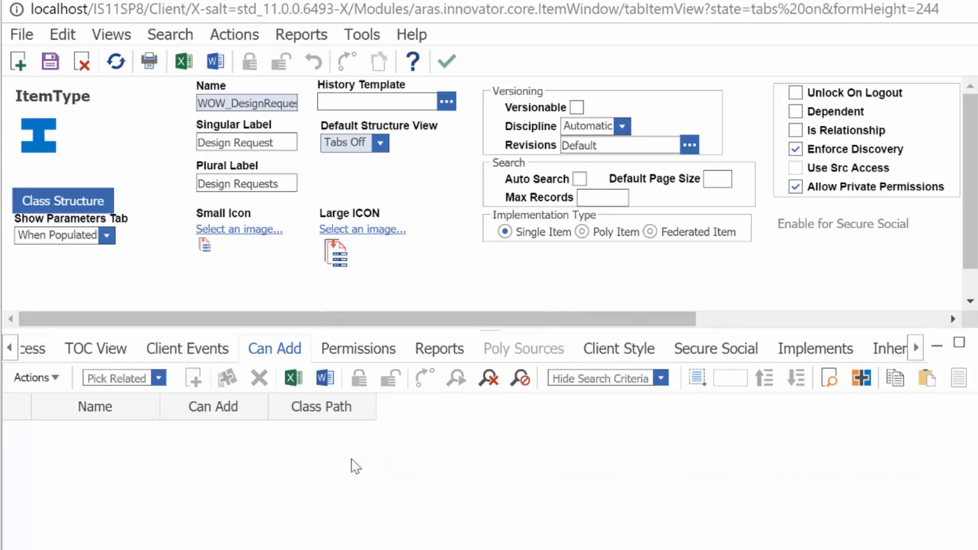
{"action": "left_click", "coordinate": [193, 378]}
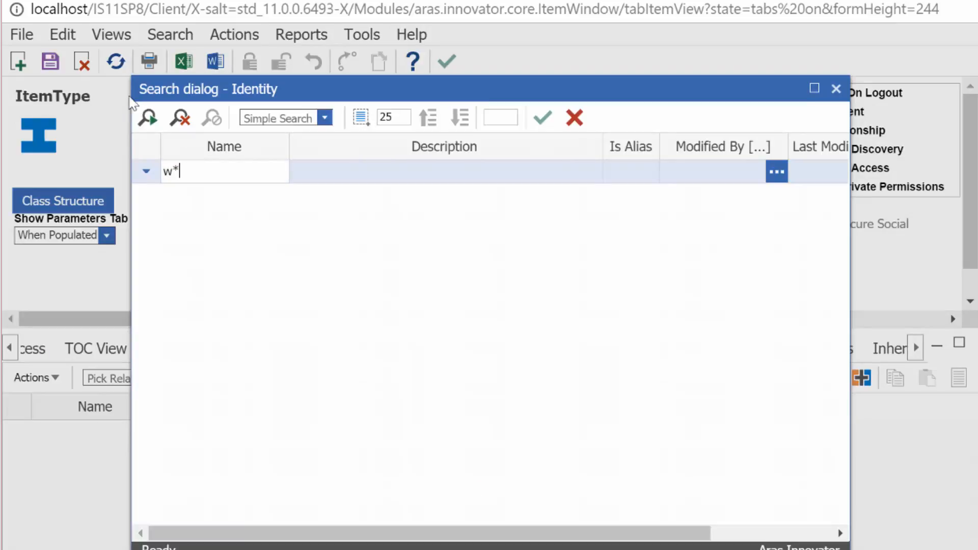
{"action": "left_click", "coordinate": [147, 119]}
{"action": "left_click", "coordinate": [544, 119]}
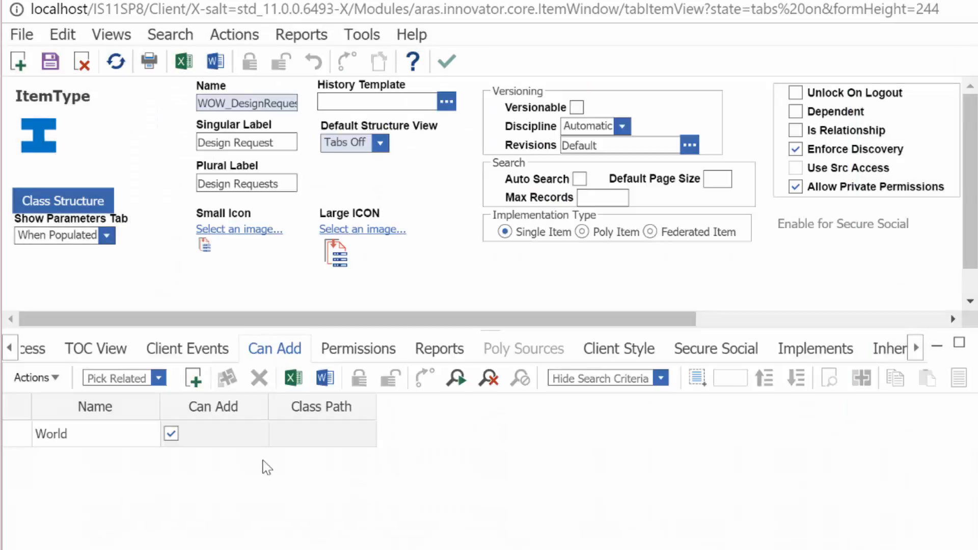
- Add the Default Access permission to the ItemType, searching permissions for de*, and mark it as the default
{"action": "left_click", "coordinate": [366, 356]}
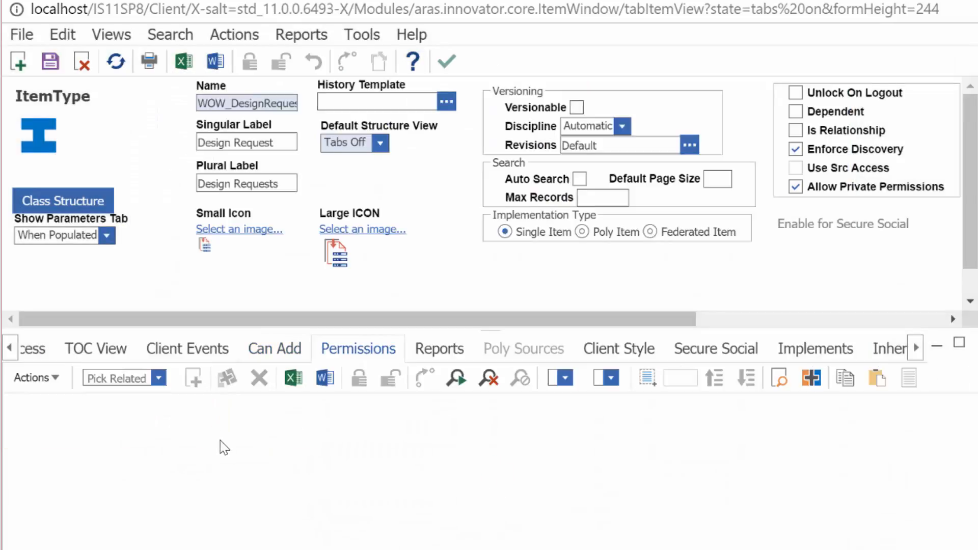
{"action": "left_click", "coordinate": [193, 380]}
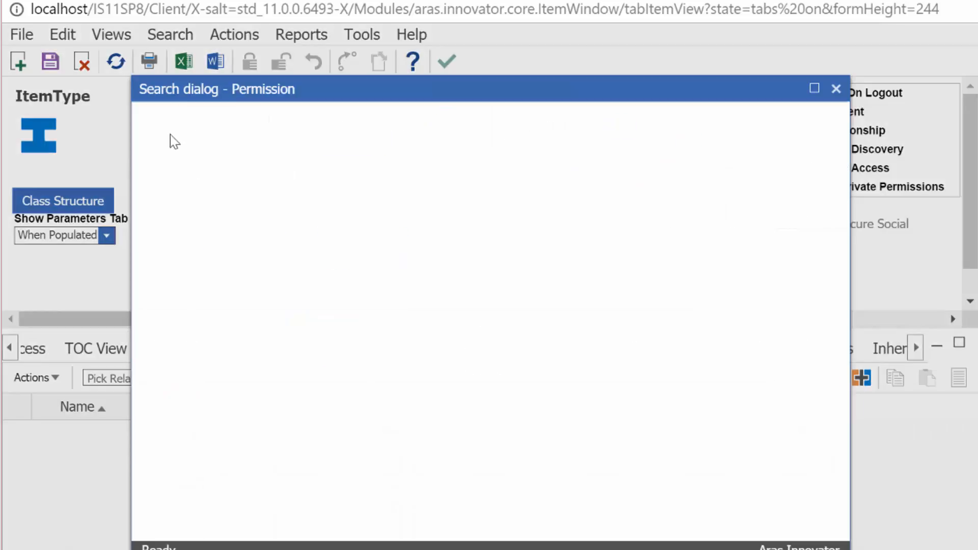
{"action": "left_click", "coordinate": [153, 128]}
{"action": "left_click", "coordinate": [225, 170]}
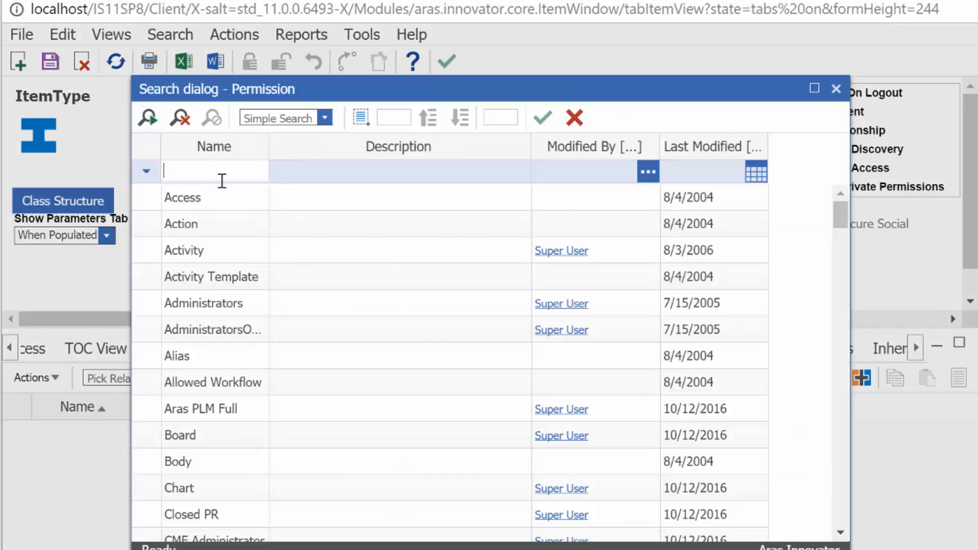
{"action": "type", "text": "de*"}
{"action": "key", "text": "Return"}
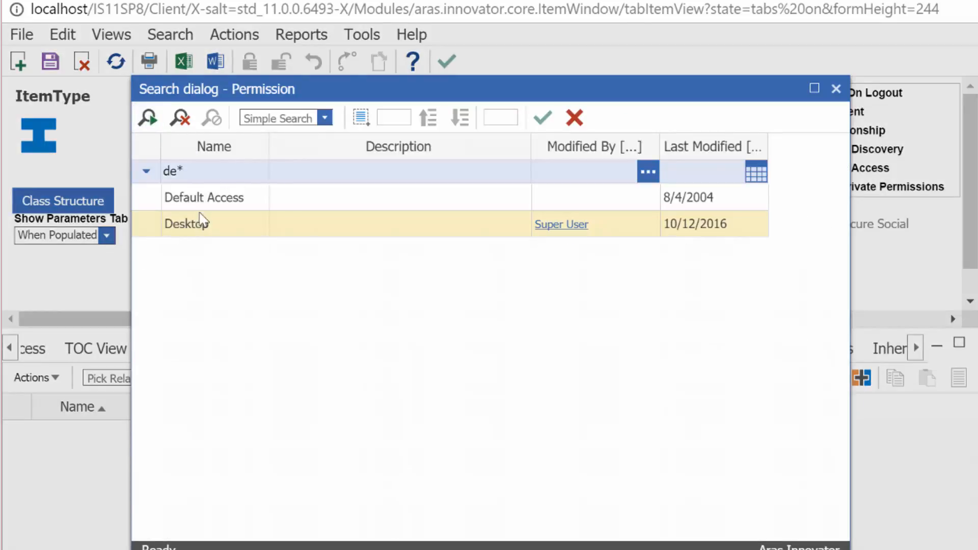
{"action": "left_click", "coordinate": [204, 197]}
{"action": "left_click", "coordinate": [542, 119]}
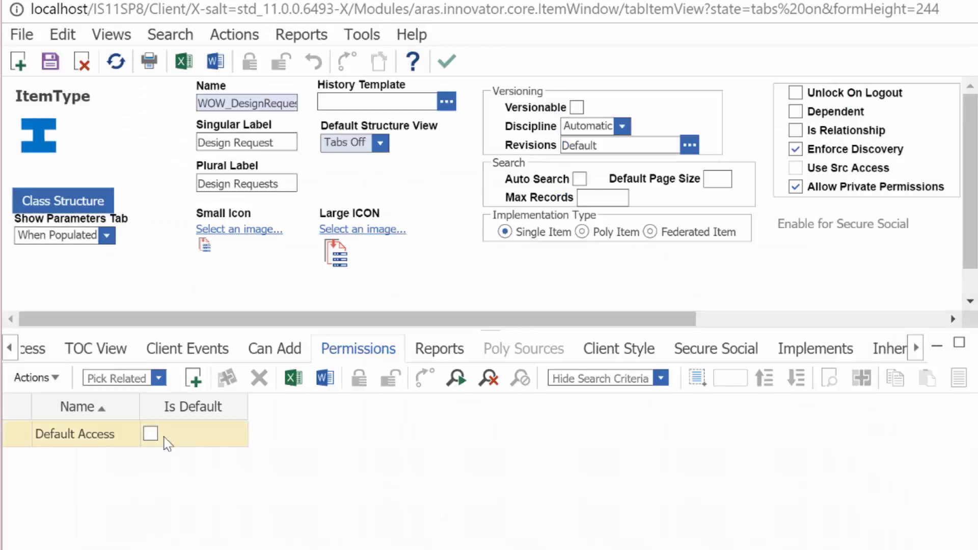
{"action": "left_click", "coordinate": [152, 434]}
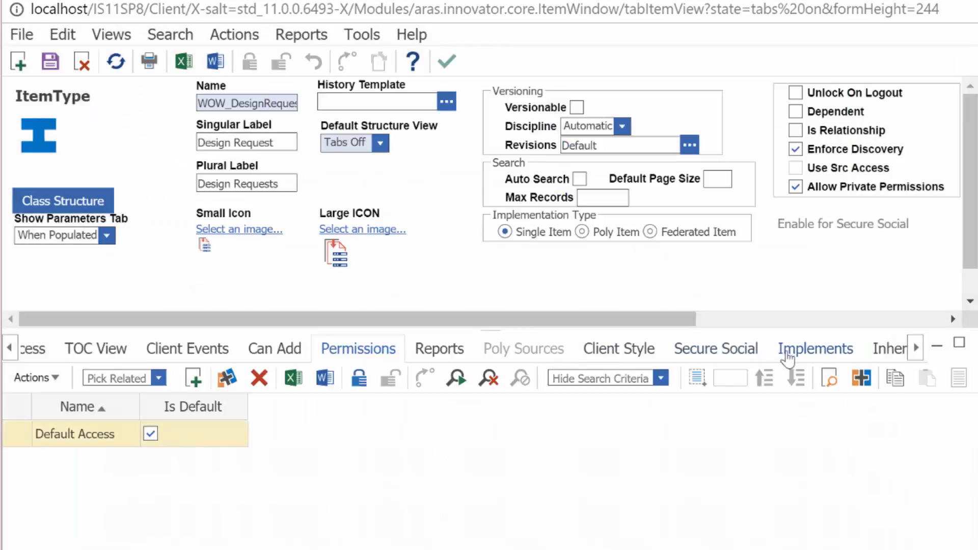
- Set the ItemType's default structure view to Tabs On and try to save the ItemType
{"action": "left_click", "coordinate": [916, 348]}
{"action": "left_click", "coordinate": [916, 349]}
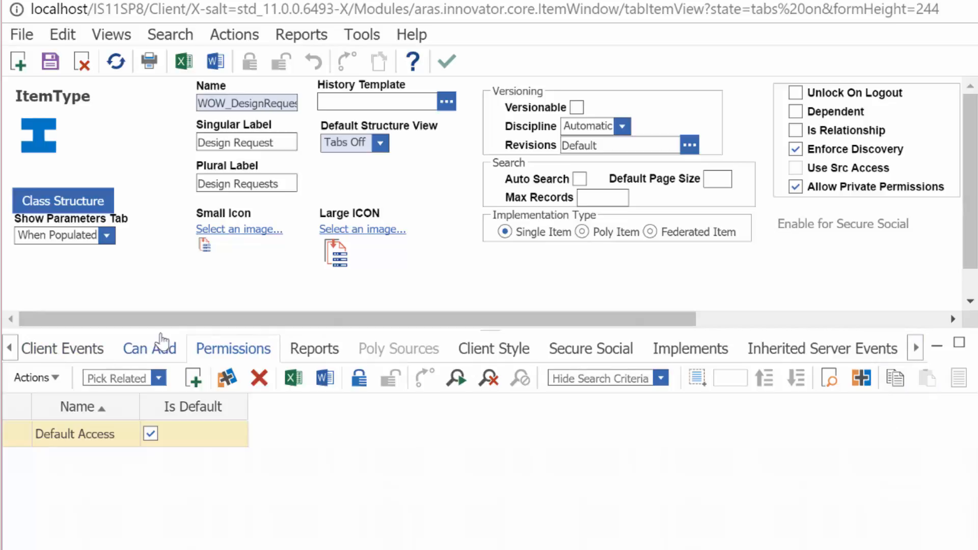
{"action": "left_click", "coordinate": [380, 143]}
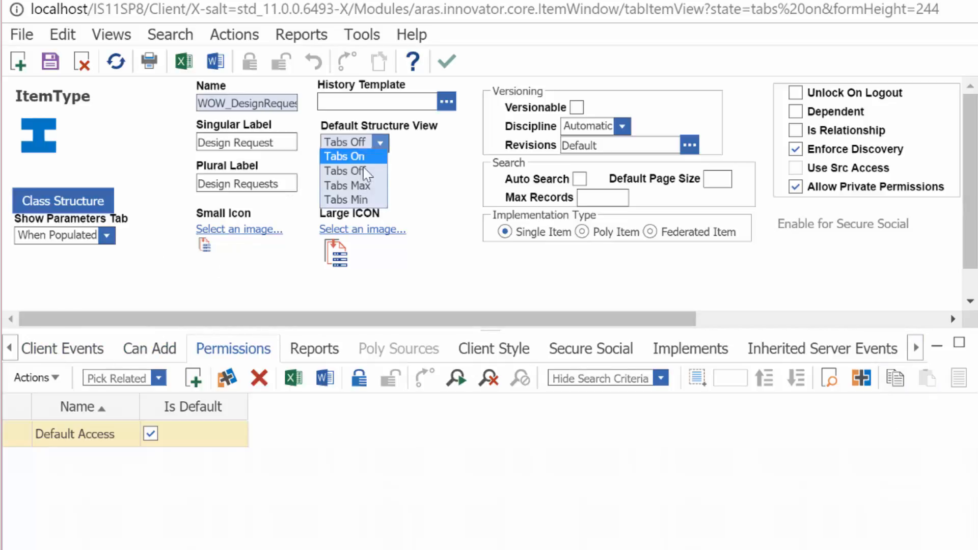
{"action": "left_click", "coordinate": [359, 170]}
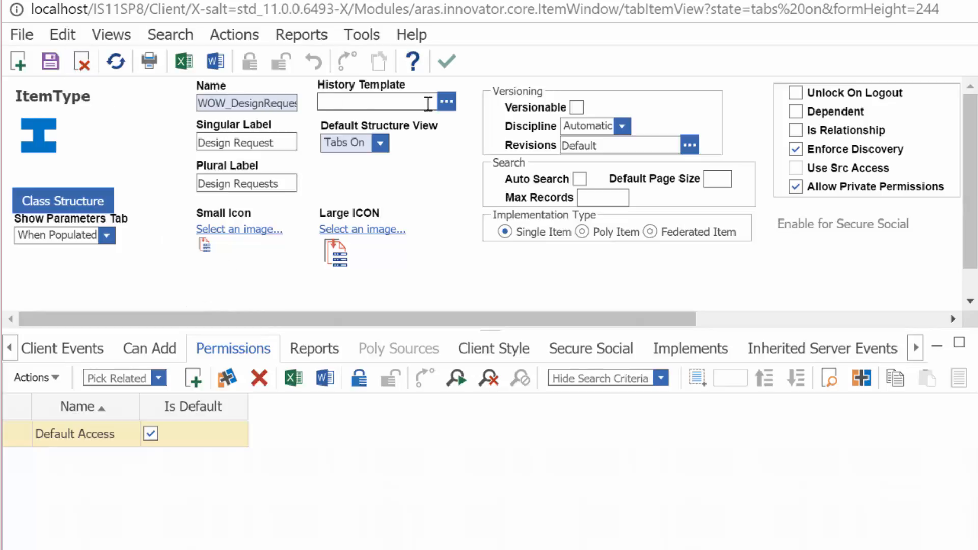
{"action": "left_click", "coordinate": [50, 62]}
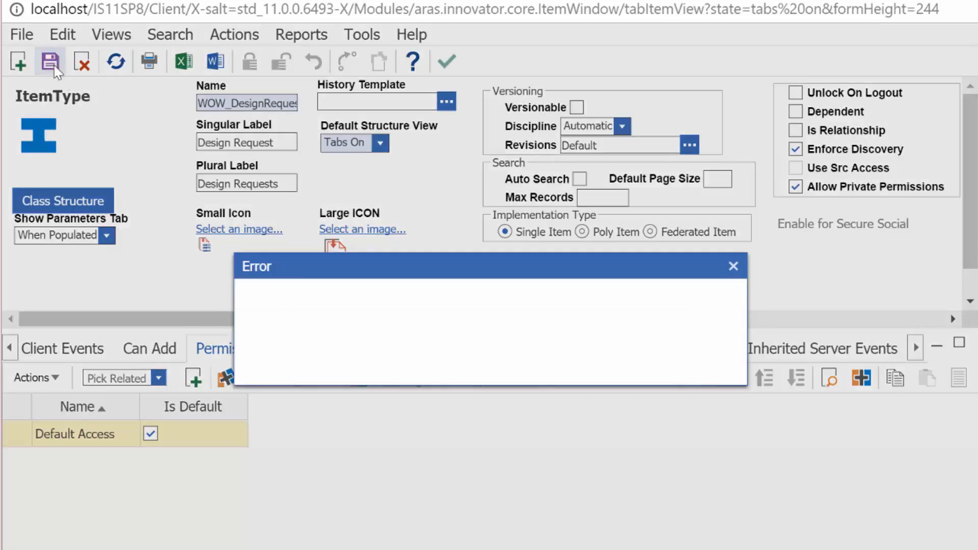
{"action": "left_click", "coordinate": [663, 365]}
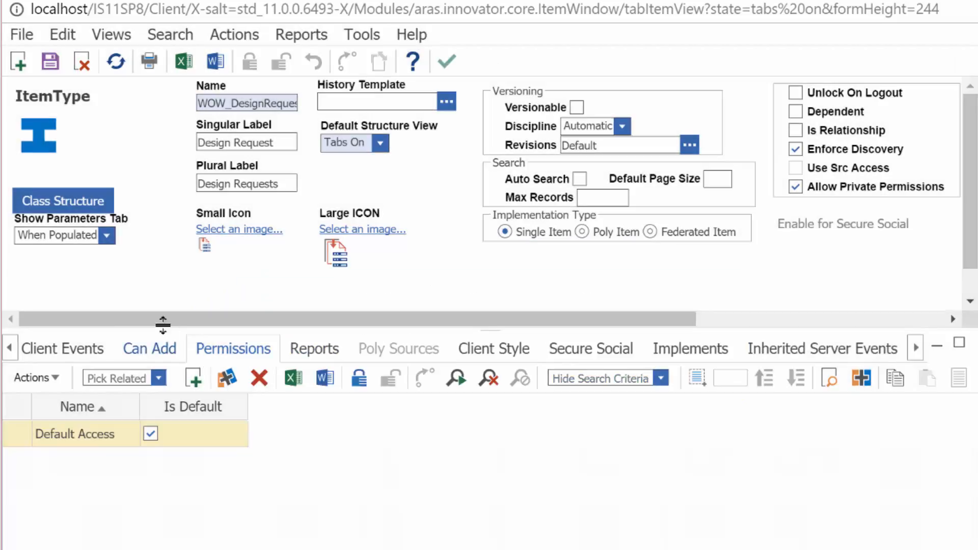
- Set the data type of the title property to String and of the description property to Text
{"action": "left_click", "coordinate": [10, 349]}
{"action": "left_click", "coordinate": [10, 349]}
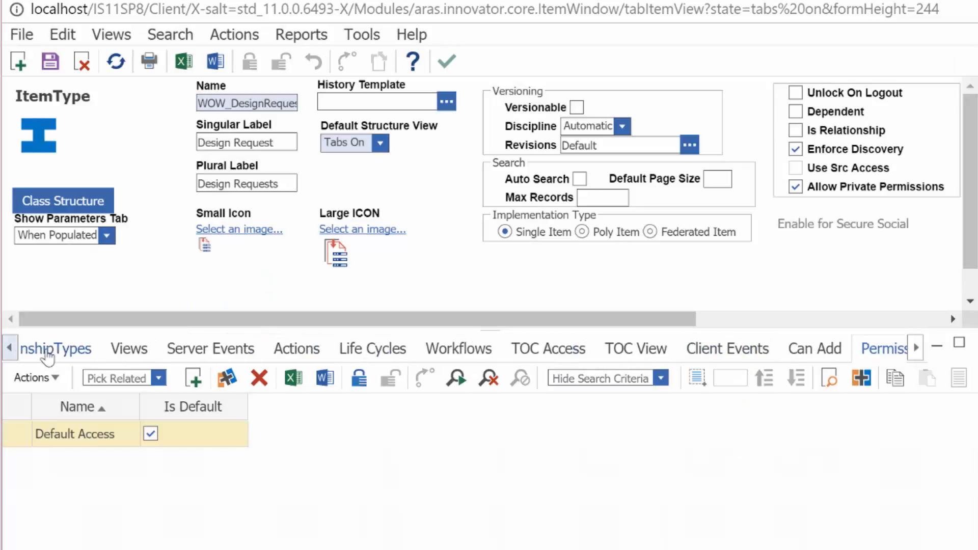
{"action": "left_click", "coordinate": [10, 349]}
{"action": "left_click", "coordinate": [30, 349]}
{"action": "left_click", "coordinate": [306, 435]}
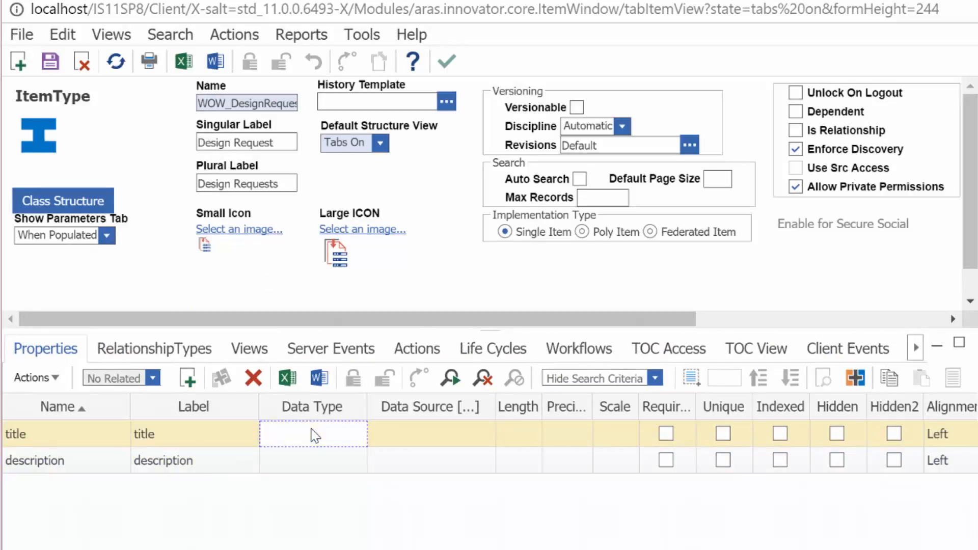
{"action": "left_click", "coordinate": [356, 434]}
{"action": "left_click", "coordinate": [306, 481]}
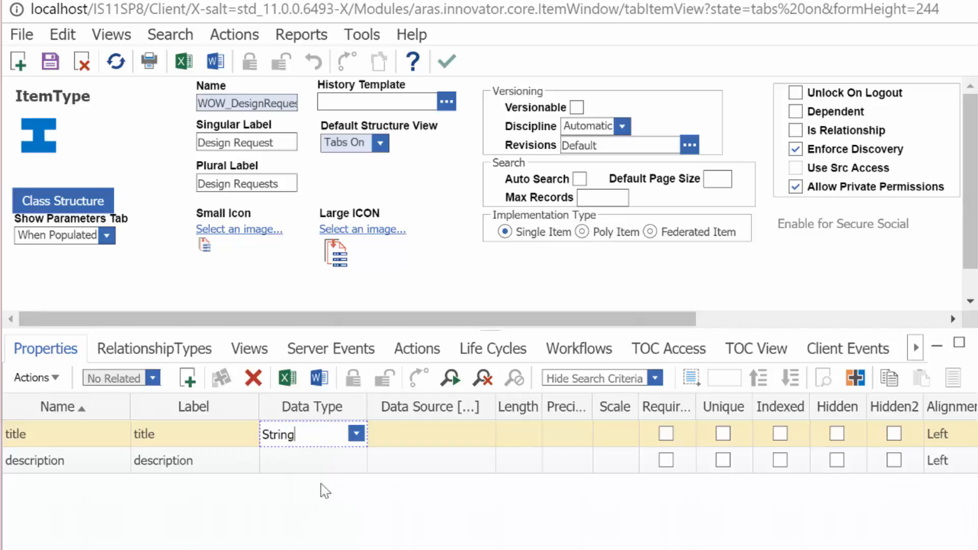
{"action": "left_click", "coordinate": [342, 462]}
{"action": "left_click", "coordinate": [356, 460]}
{"action": "left_click", "coordinate": [323, 535]}
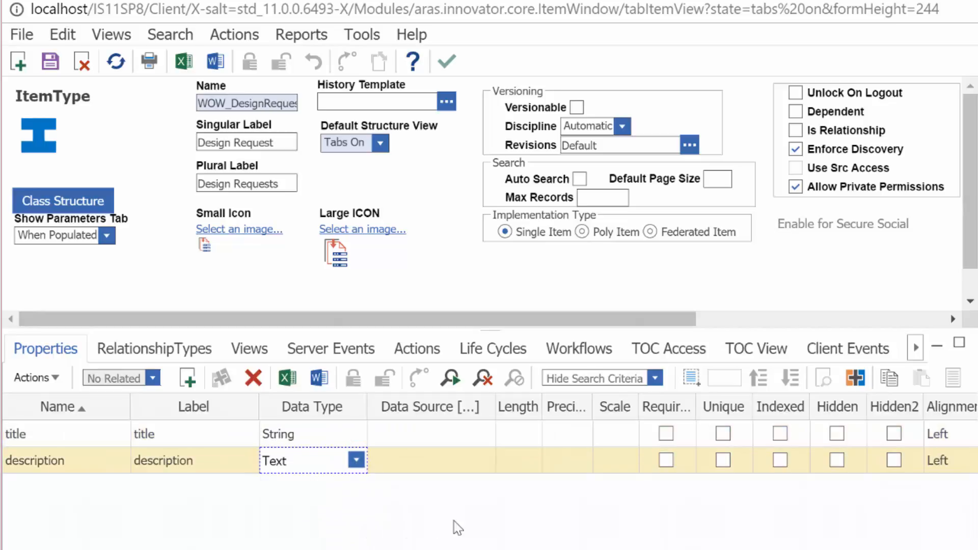
- Set the title property's length to 64 and save the ItemType
{"action": "left_click", "coordinate": [525, 438]}
{"action": "left_click", "coordinate": [524, 432]}
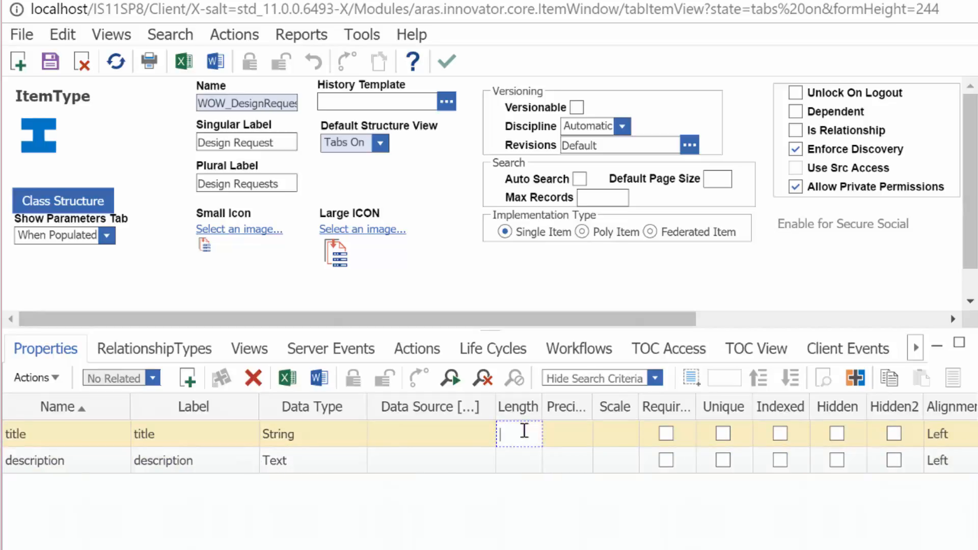
{"action": "left_click", "coordinate": [525, 470]}
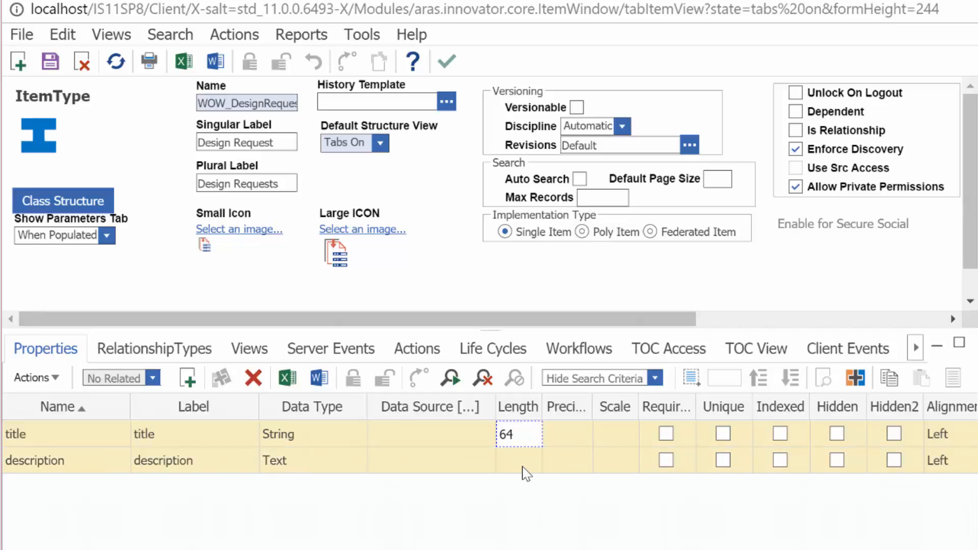
{"action": "left_click", "coordinate": [49, 61]}
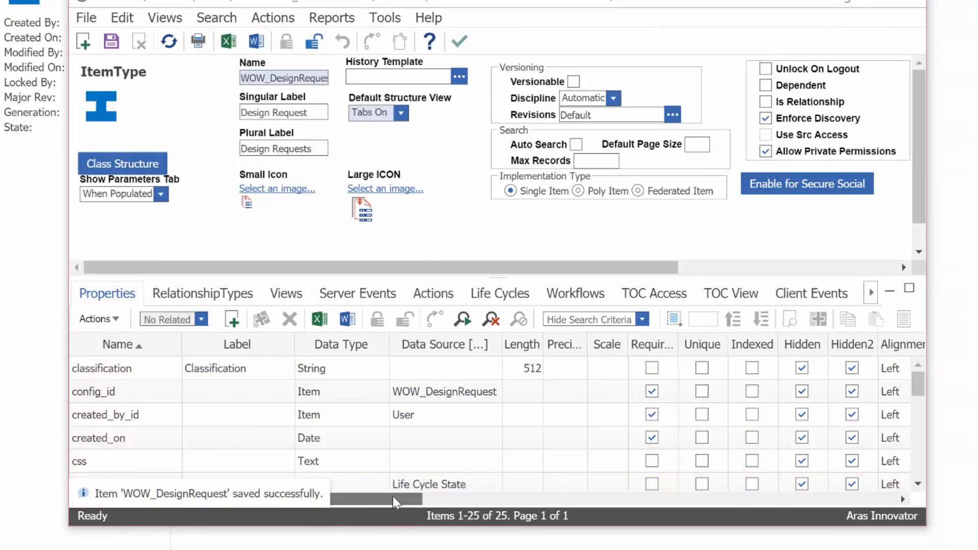
- Turn off Hidden for the created_by_id and created_on properties, and save and close the ItemType
{"action": "left_click_drag", "start_coordinate": [393, 502], "coordinate": [465, 505]}
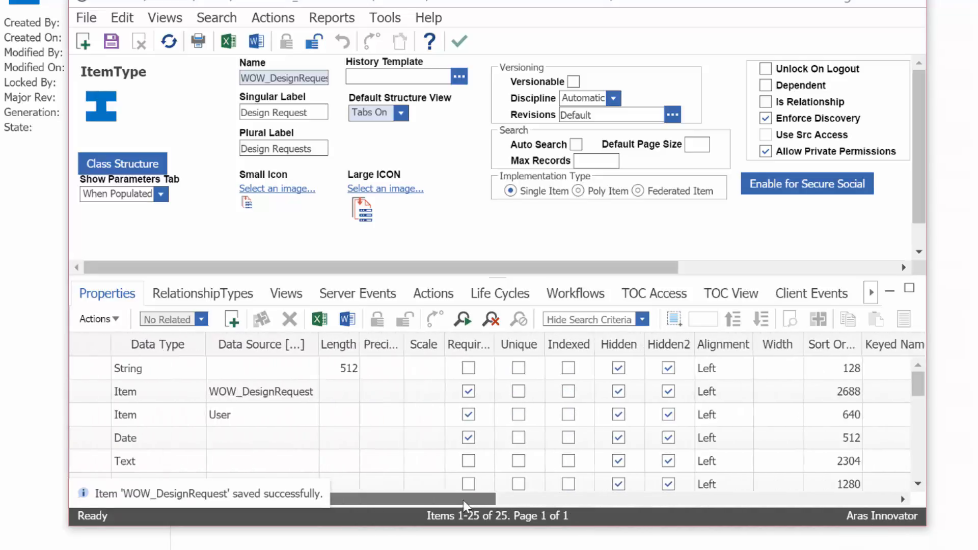
{"action": "scroll", "coordinate": [637, 408], "scroll_direction": "down", "scroll_amount": 5}
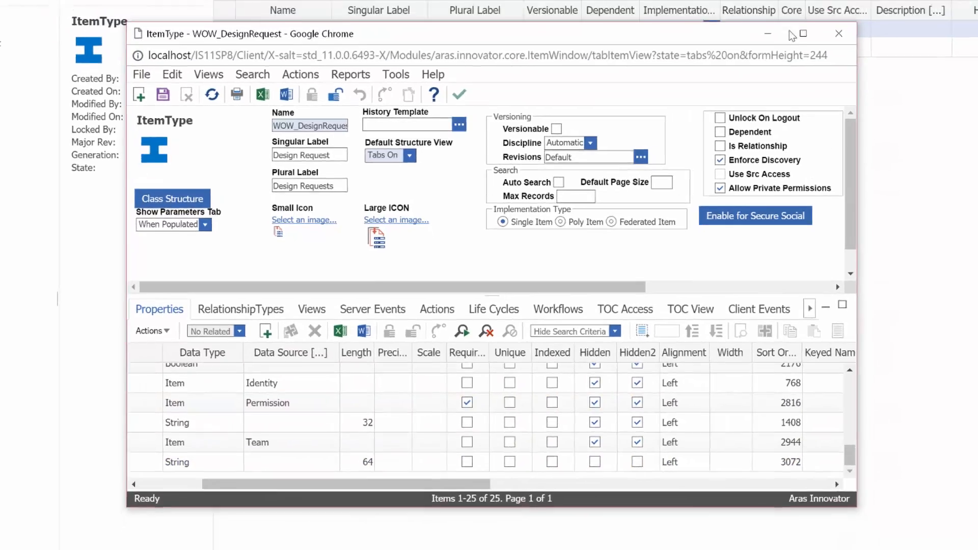
{"action": "left_click", "coordinate": [757, 34]}
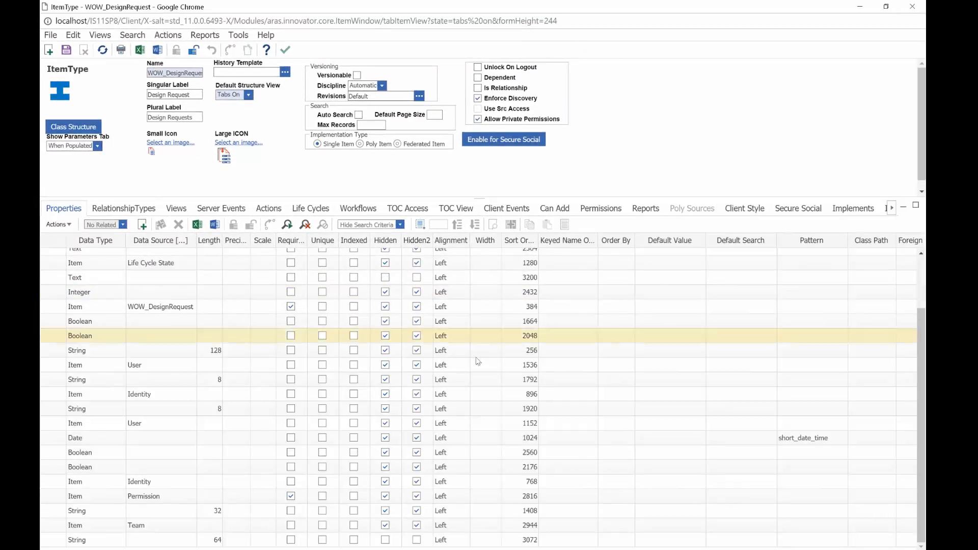
{"action": "left_click_drag", "start_coordinate": [427, 549], "coordinate": [365, 548]}
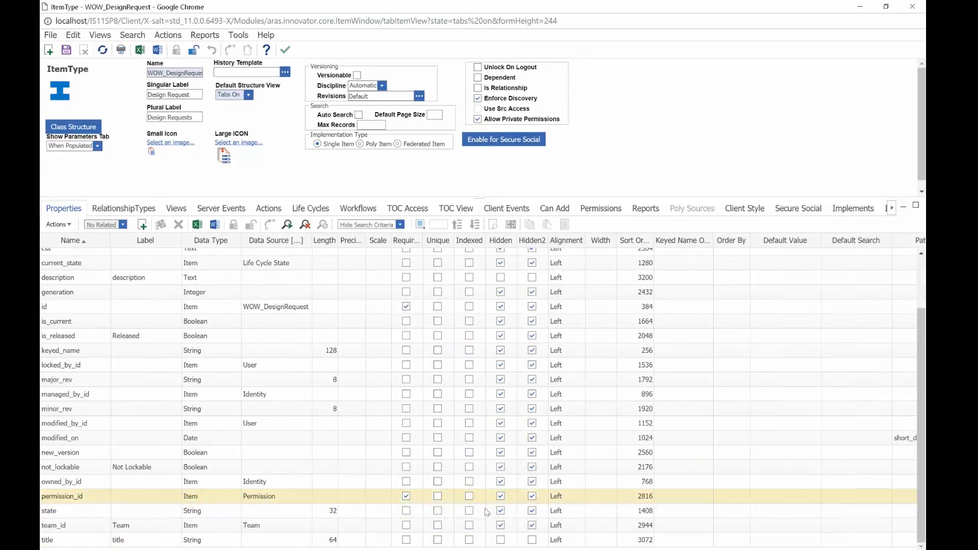
{"action": "scroll", "coordinate": [500, 459], "scroll_direction": "up", "scroll_amount": 3}
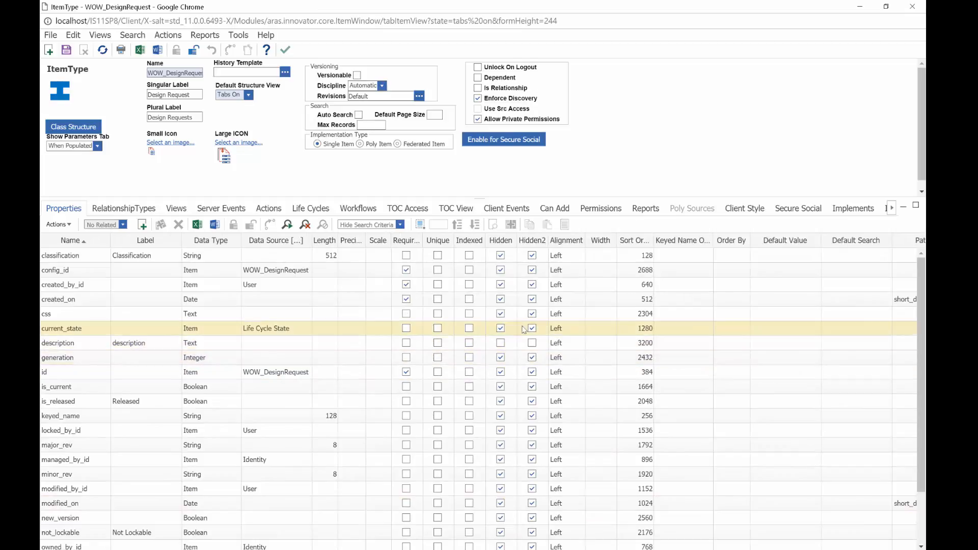
{"action": "left_click", "coordinate": [501, 286]}
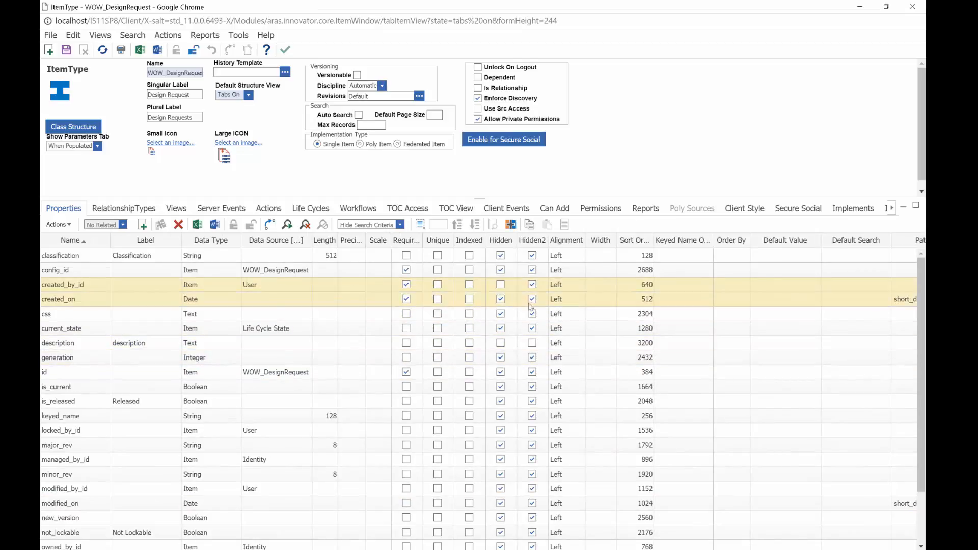
{"action": "left_click", "coordinate": [502, 301]}
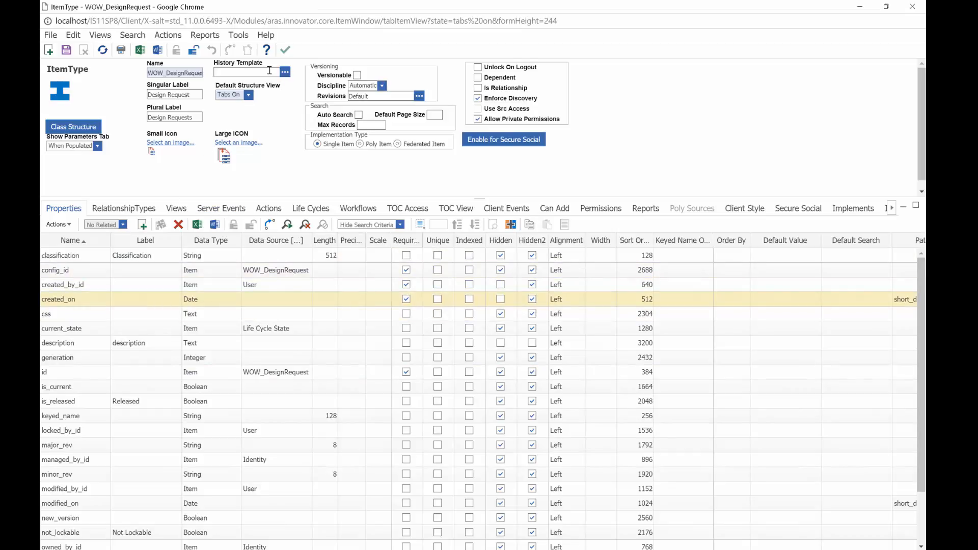
{"action": "left_click", "coordinate": [285, 53]}
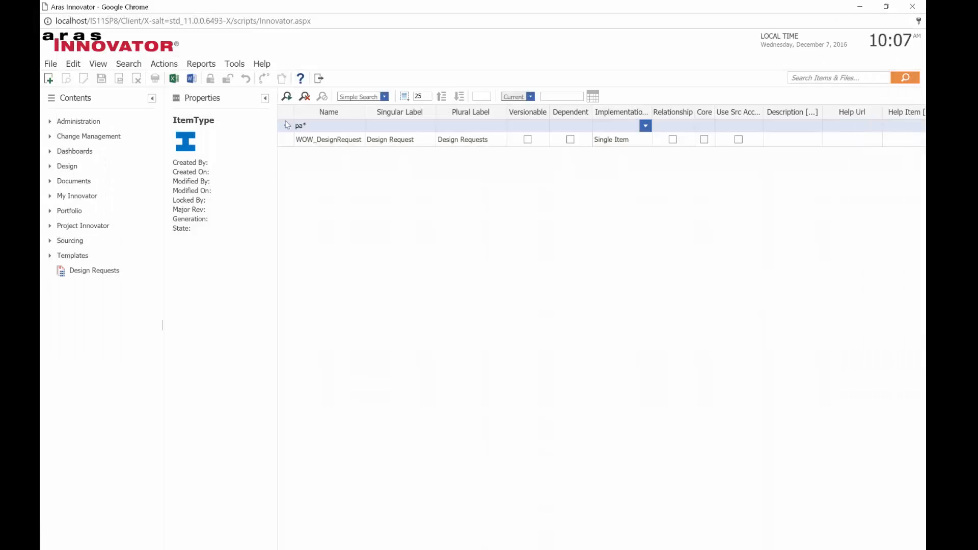
- Open the Design Requests list and widen its created_on, created_by_id, title and description columns
{"action": "left_click", "coordinate": [94, 270]}
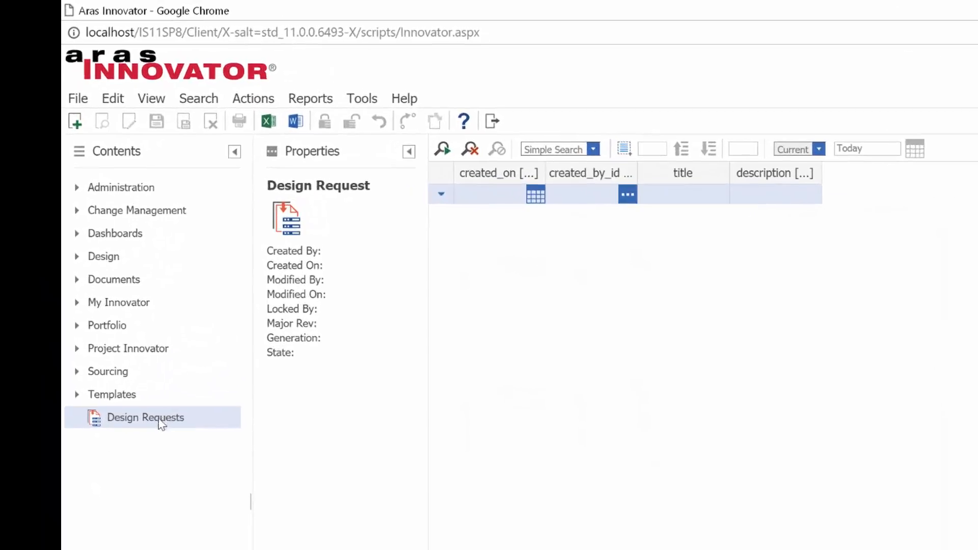
{"action": "left_click_drag", "start_coordinate": [559, 177], "coordinate": [583, 177]}
{"action": "left_click_drag", "start_coordinate": [678, 185], "coordinate": [705, 178]}
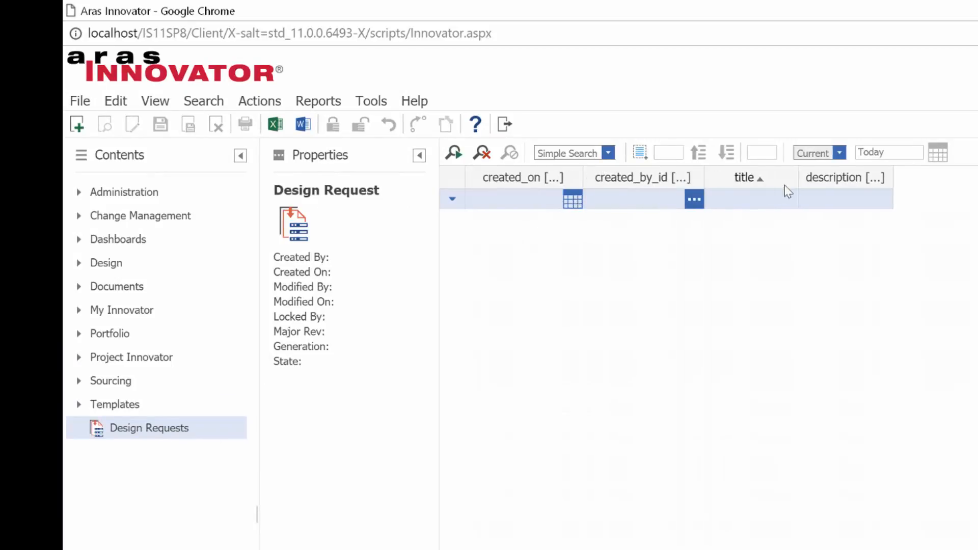
{"action": "left_click", "coordinate": [806, 181]}
{"action": "left_click_drag", "start_coordinate": [803, 181], "coordinate": [874, 182]}
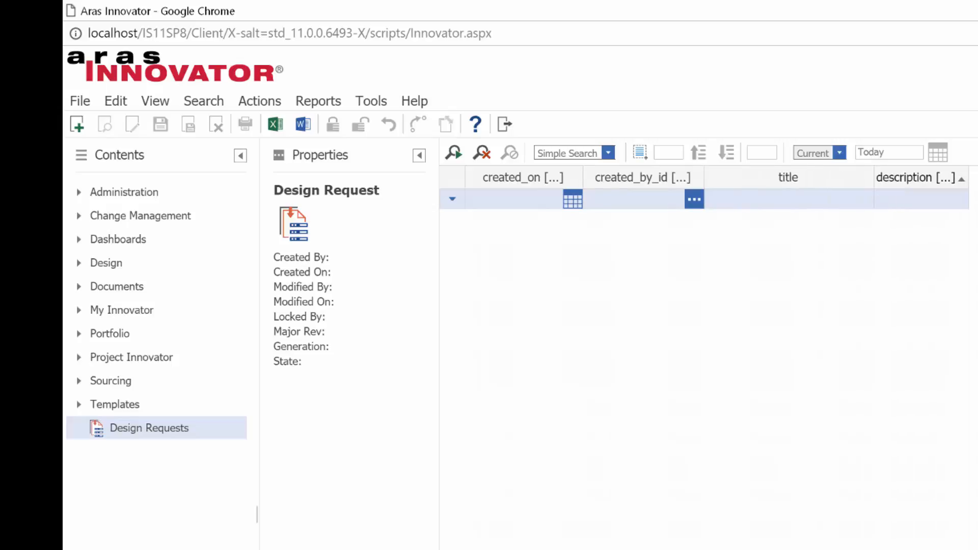
- Start a new Design Request, check the layout of its form, and close the form without filling it in
{"action": "left_click", "coordinate": [77, 124]}
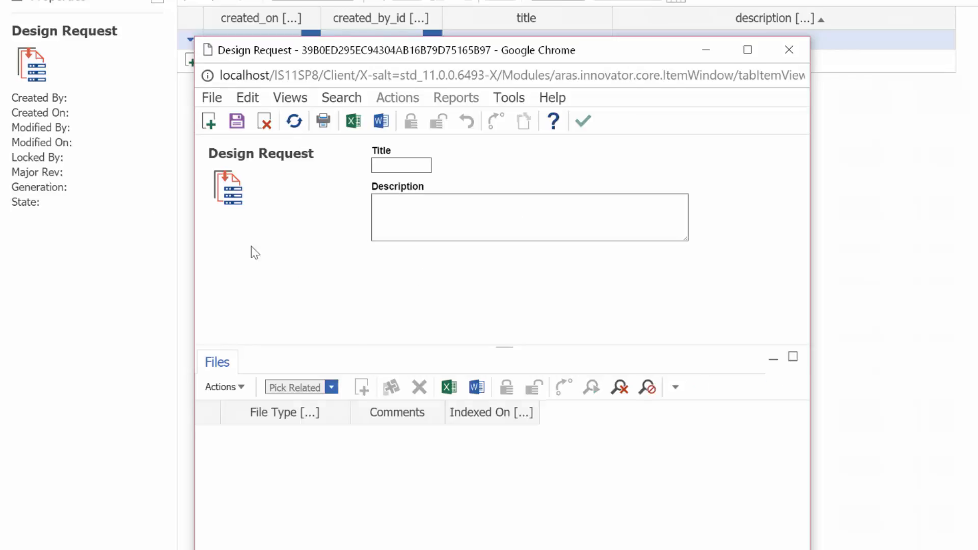
{"action": "left_click_drag", "start_coordinate": [468, 61], "coordinate": [524, 159]}
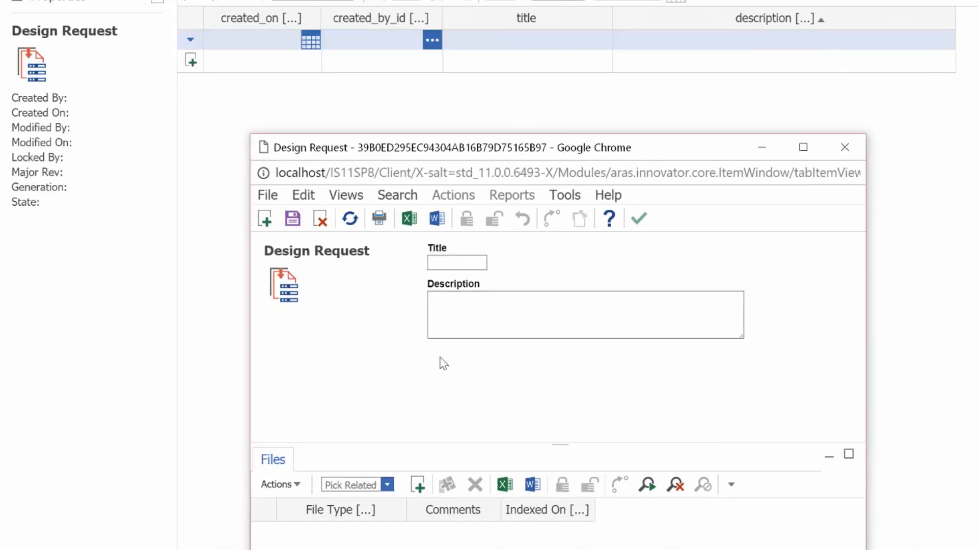
{"action": "left_click", "coordinate": [845, 149]}
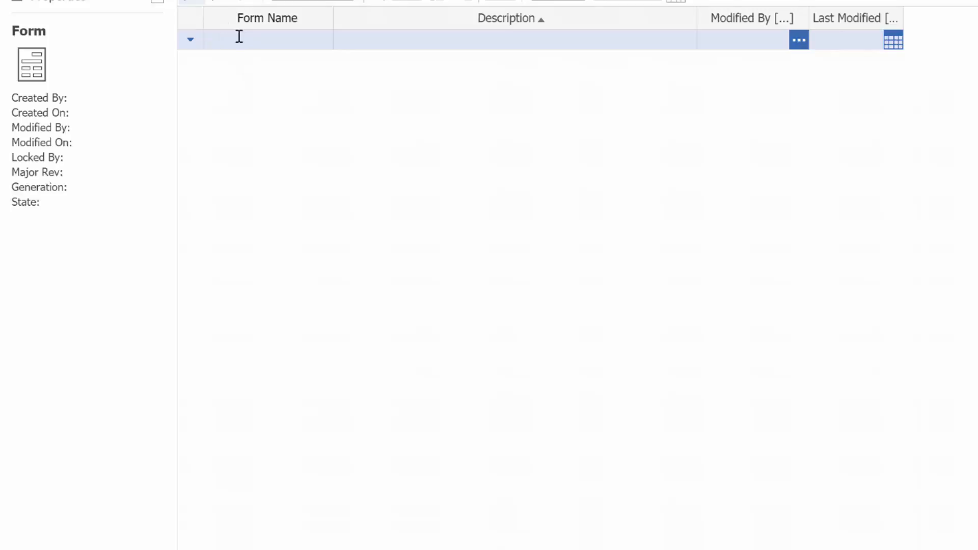
- Search the Forms for names matching WO* and open the WOW_DesignRequest form for editing
{"action": "left_click", "coordinate": [238, 38]}
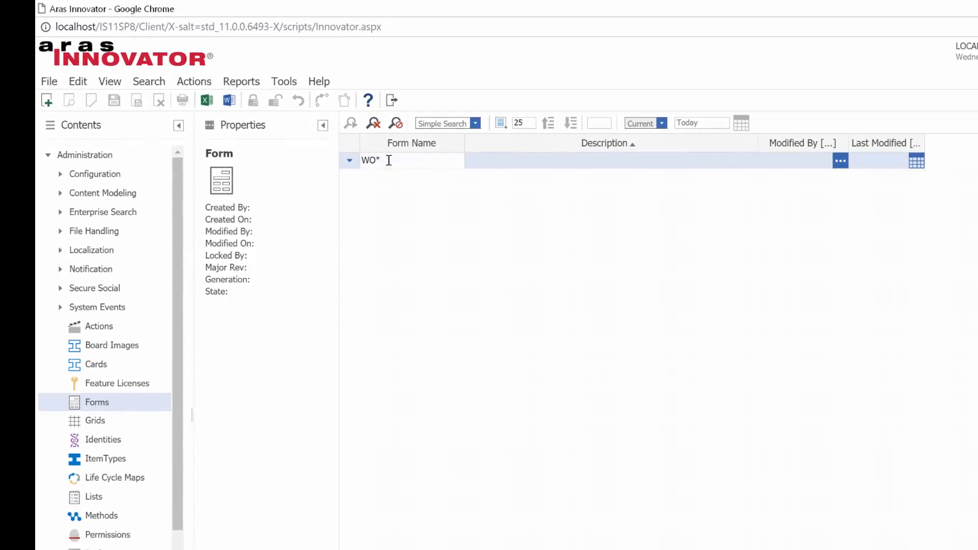
{"action": "key", "text": "Return"}
{"action": "left_click", "coordinate": [421, 309]}
{"action": "right_click", "coordinate": [385, 308]}
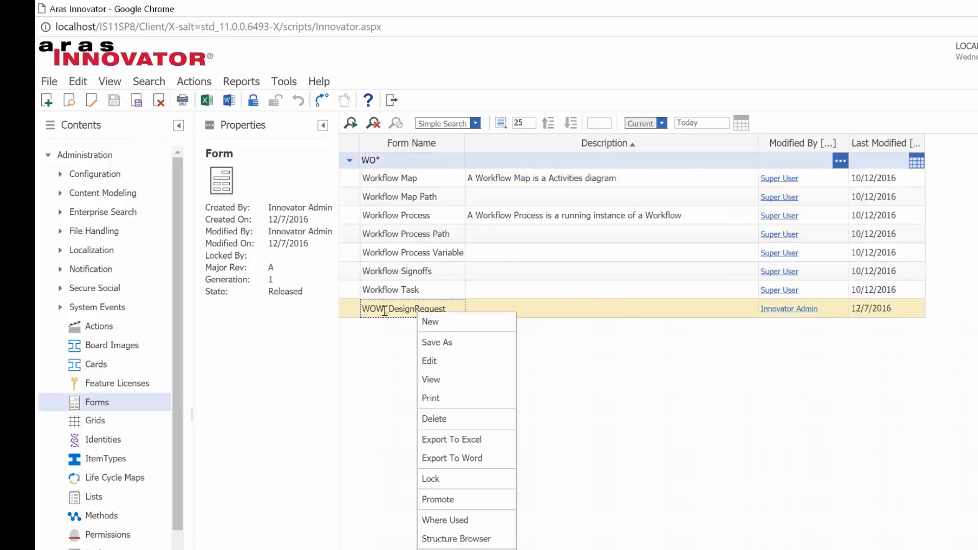
{"action": "left_click", "coordinate": [433, 361]}
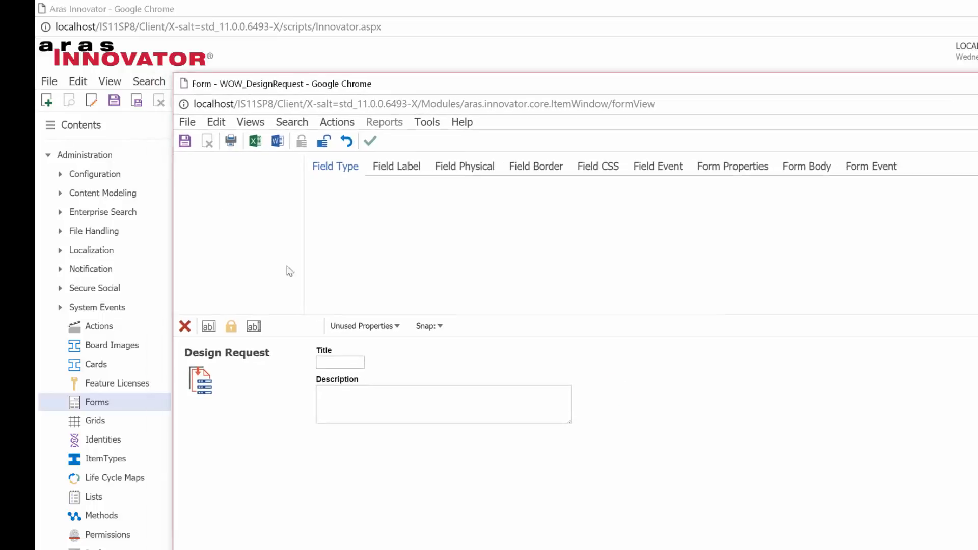
- Set the title field's display length to 350 px, and save, unlock and close the form
{"action": "left_click", "coordinate": [333, 356]}
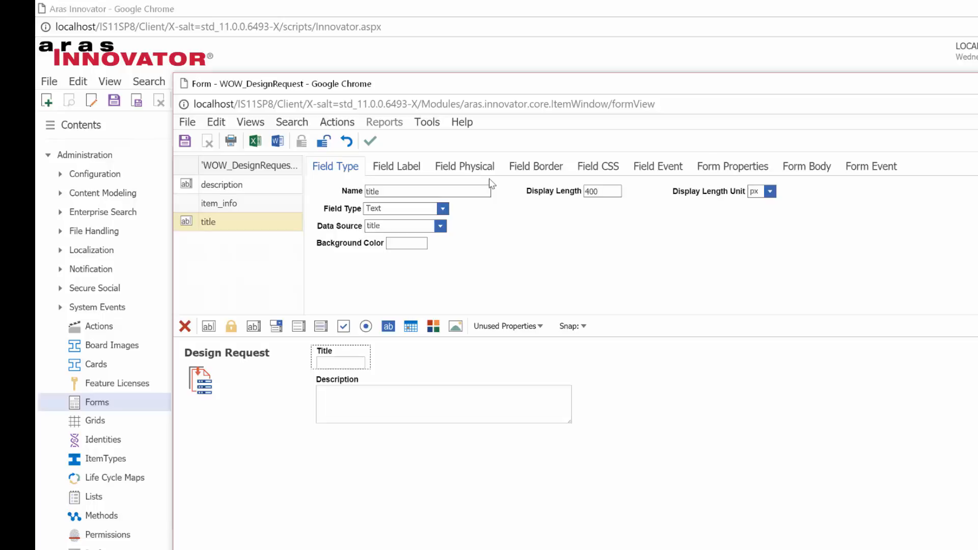
{"action": "left_click", "coordinate": [589, 233]}
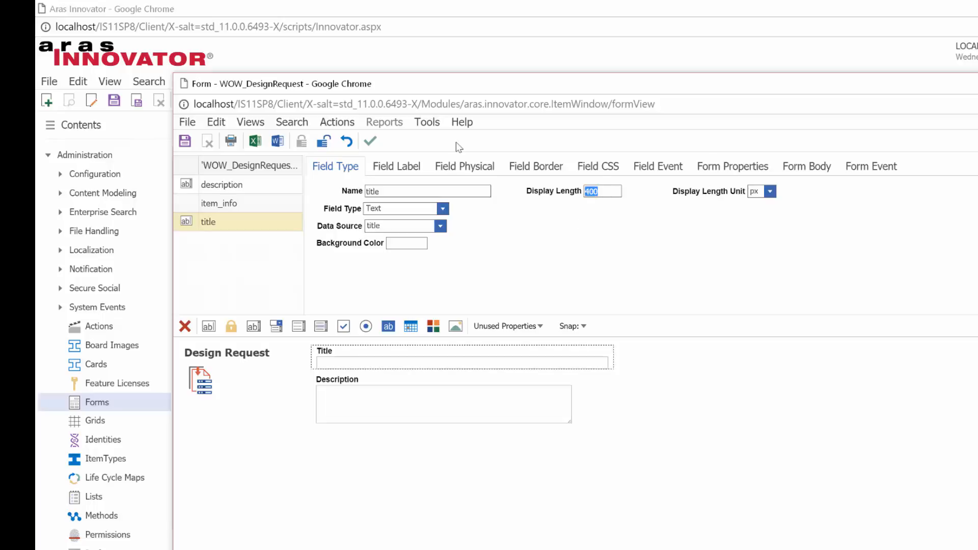
{"action": "left_click", "coordinate": [528, 222]}
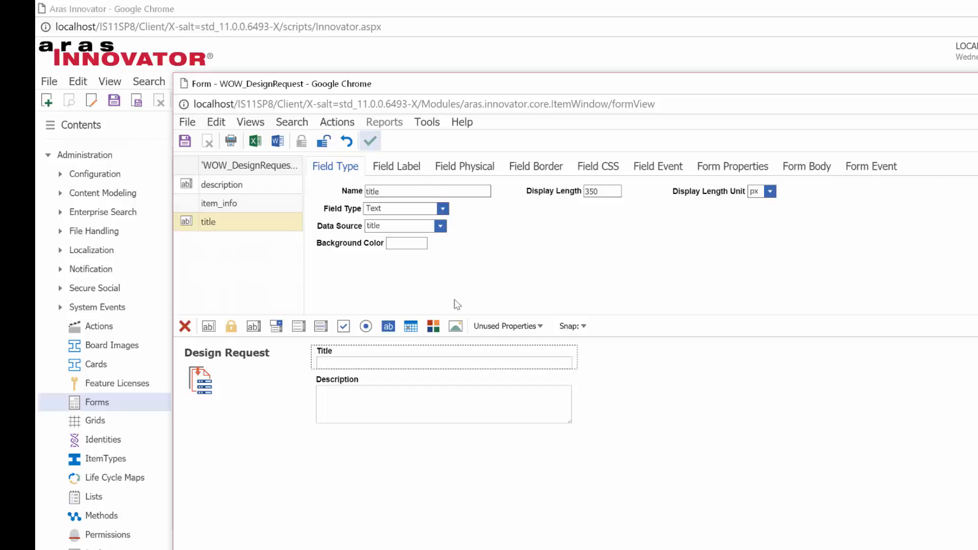
{"action": "scroll", "coordinate": [132, 398], "scroll_direction": "down", "scroll_amount": 4}
{"action": "scroll", "coordinate": [102, 495], "scroll_direction": "up", "scroll_amount": 4}
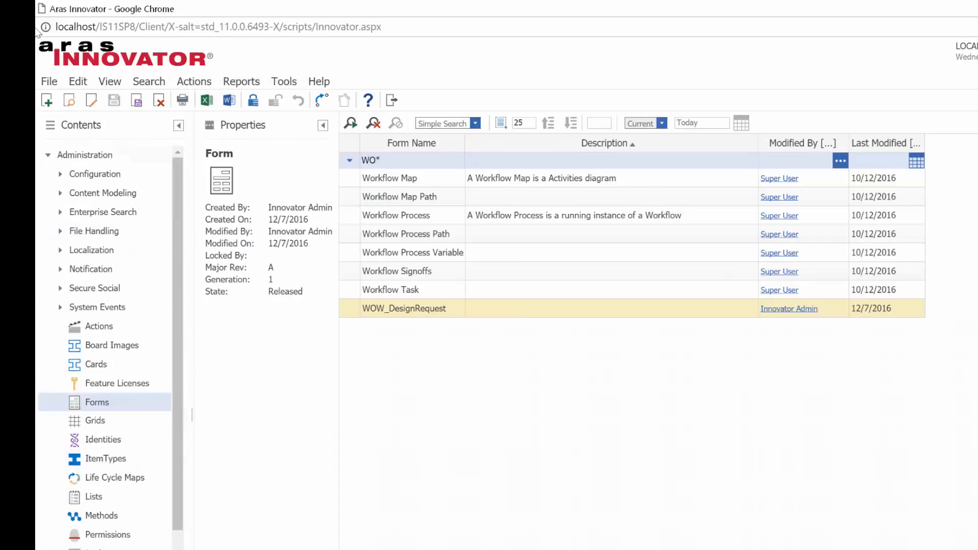
- Open the unsaved Design Request to check the placement of its Title and Description fields, and close it
{"action": "left_click", "coordinate": [48, 154]}
{"action": "left_click", "coordinate": [105, 346]}
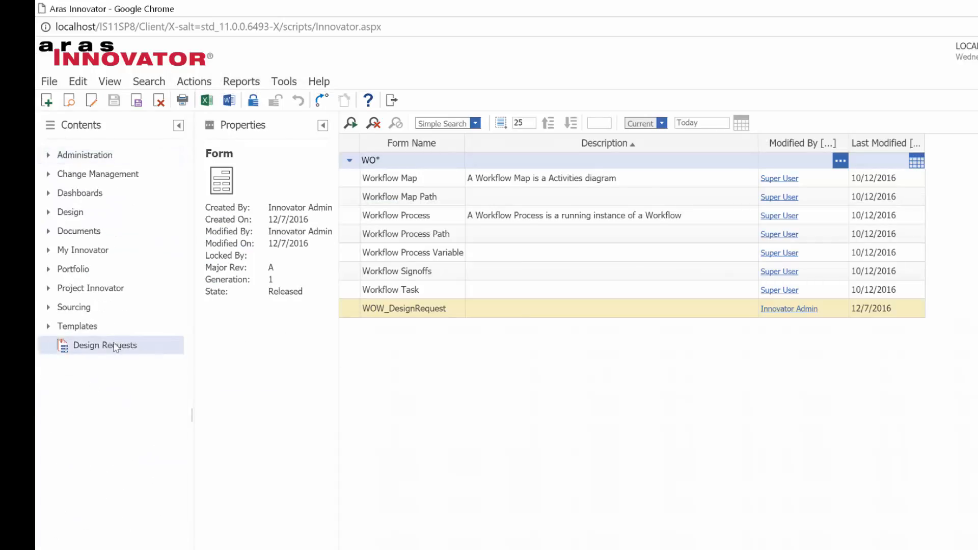
{"action": "left_click", "coordinate": [426, 180]}
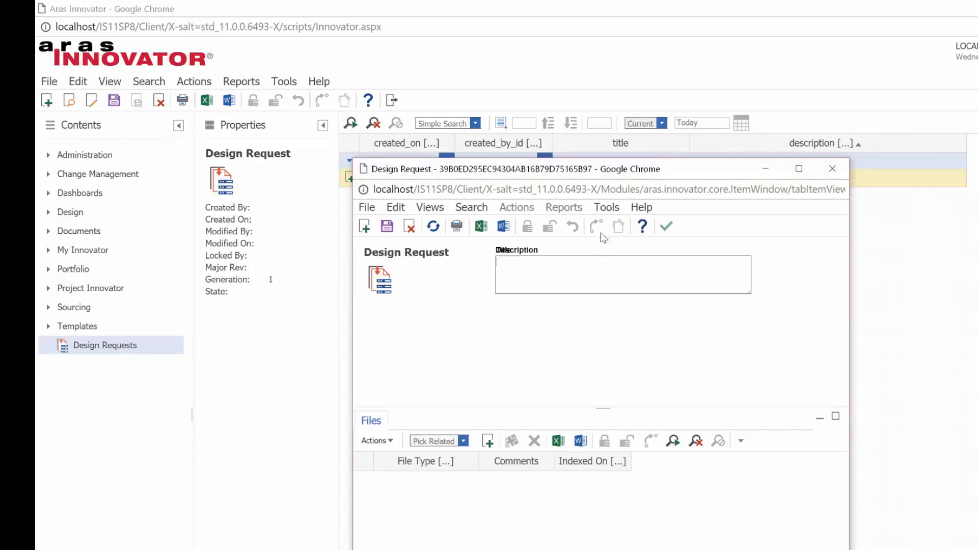
{"action": "left_click", "coordinate": [833, 169]}
- Reopen the WOW_DesignRequest form for editing, move the Description field directly below the Title field, and save and close the form
{"action": "left_click", "coordinate": [84, 155]}
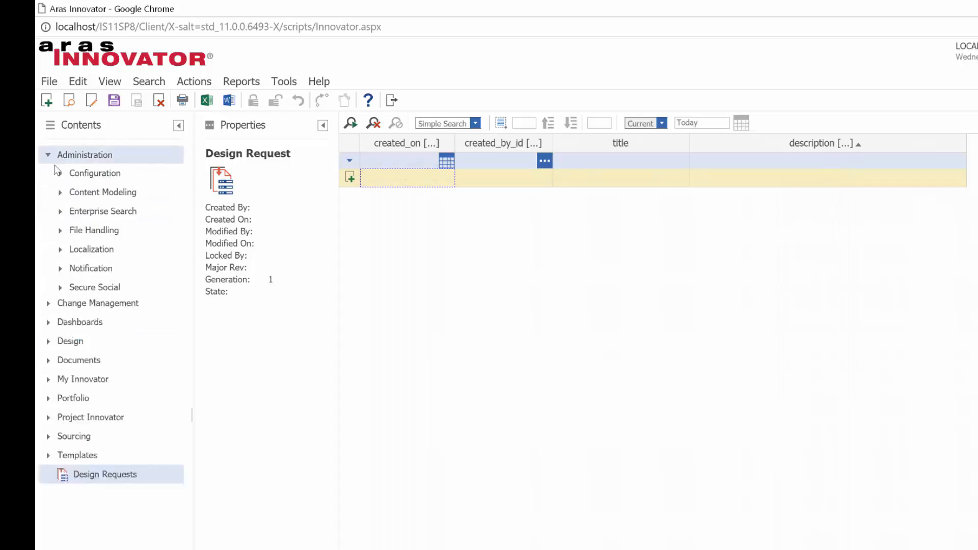
{"action": "left_click", "coordinate": [97, 408]}
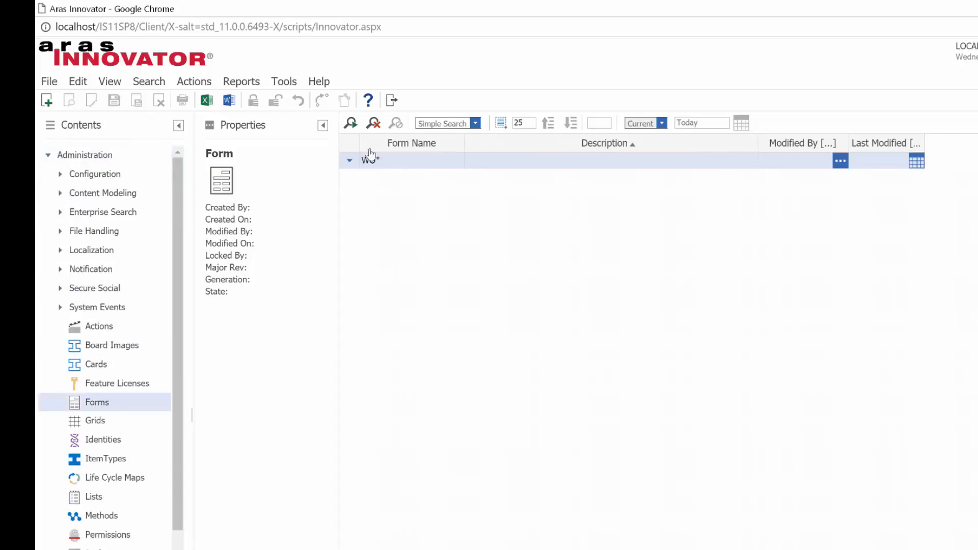
{"action": "left_click", "coordinate": [351, 123]}
{"action": "right_click", "coordinate": [405, 311]}
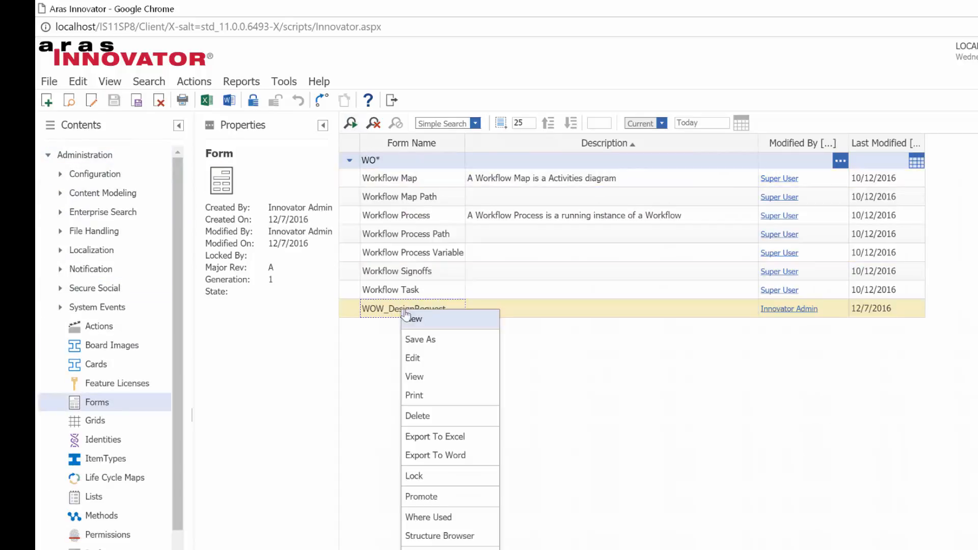
{"action": "left_click", "coordinate": [443, 358]}
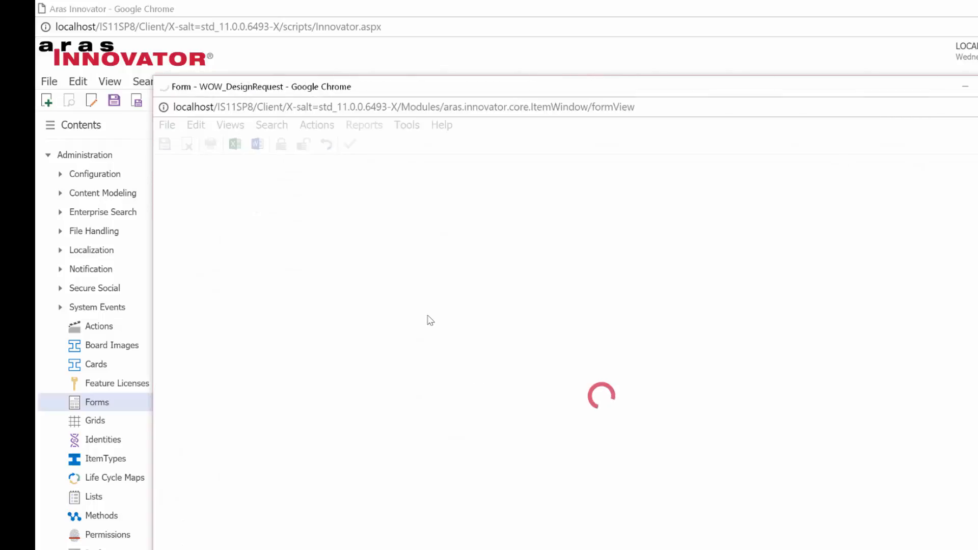
{"action": "left_click", "coordinate": [378, 388]}
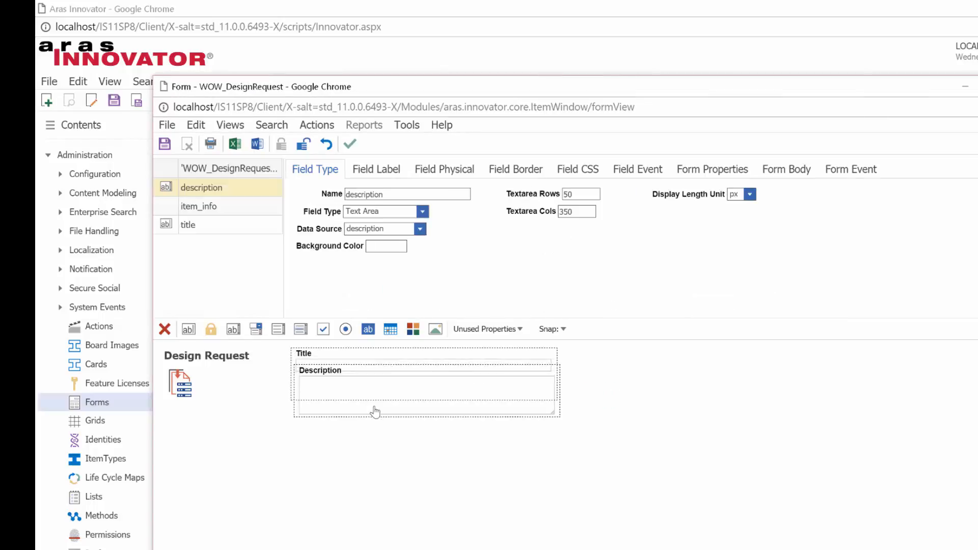
{"action": "left_click_drag", "start_coordinate": [376, 411], "coordinate": [371, 419]}
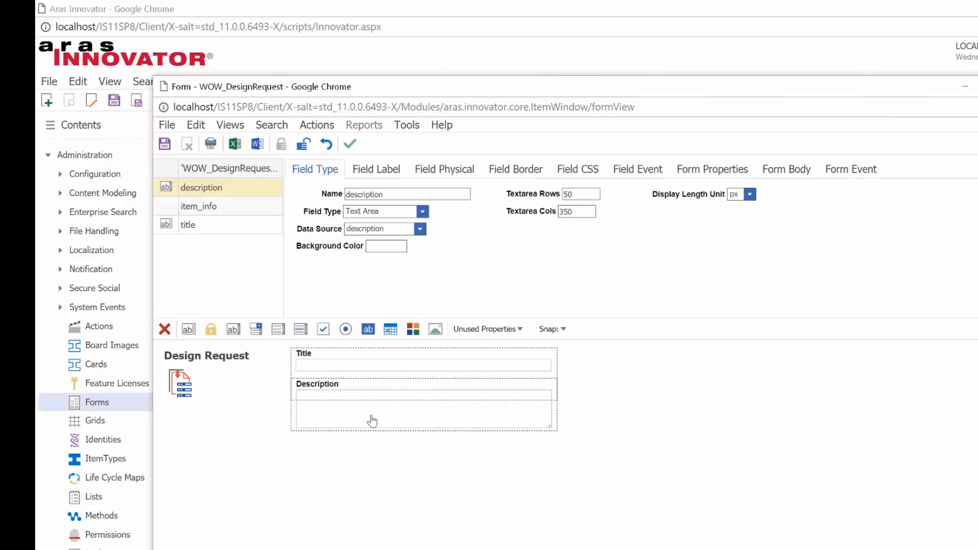
{"action": "left_click", "coordinate": [349, 144]}
- Open the unsaved Design Request and enter the title Design Request Demo 1
{"action": "scroll", "coordinate": [110, 411], "scroll_direction": "down", "scroll_amount": 5}
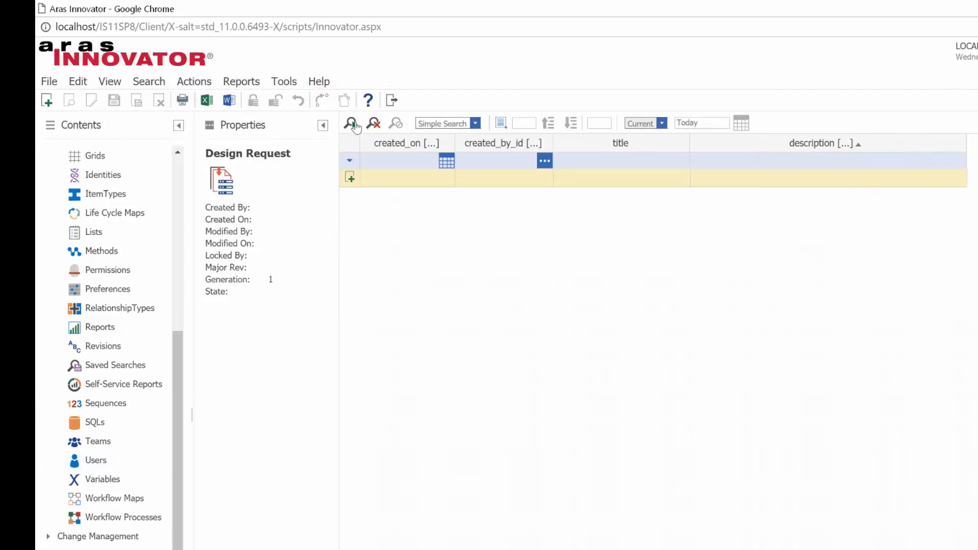
{"action": "double_click", "coordinate": [413, 178]}
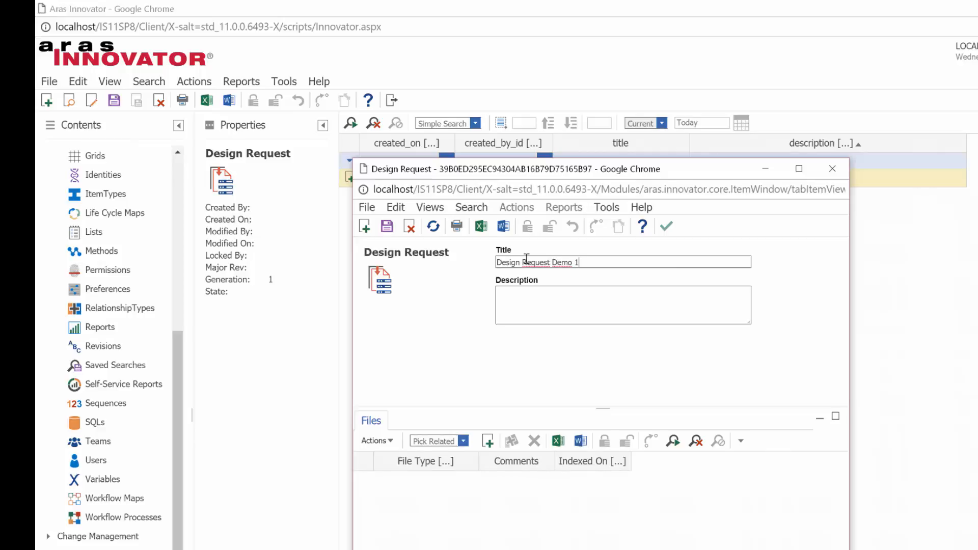
{"action": "left_click", "coordinate": [488, 442]}
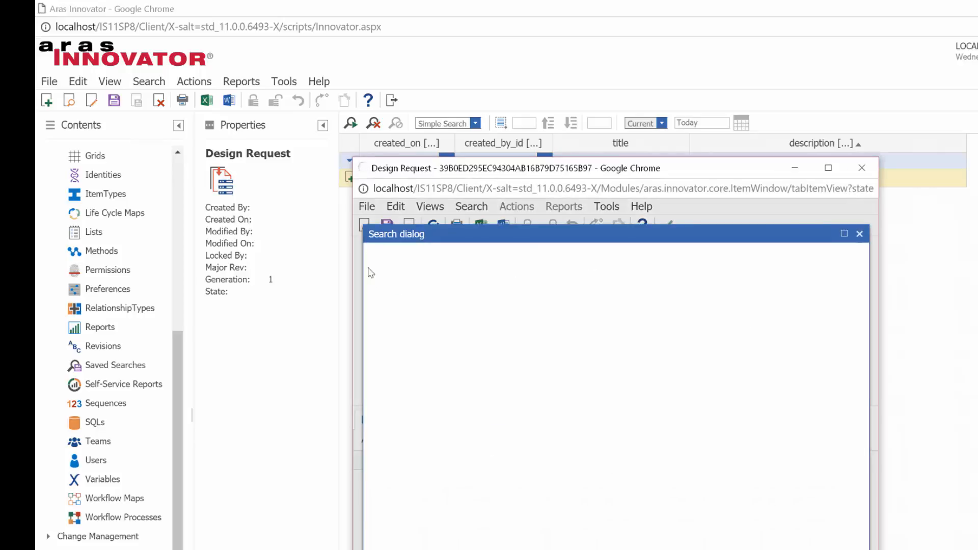
{"action": "left_click", "coordinate": [858, 233]}
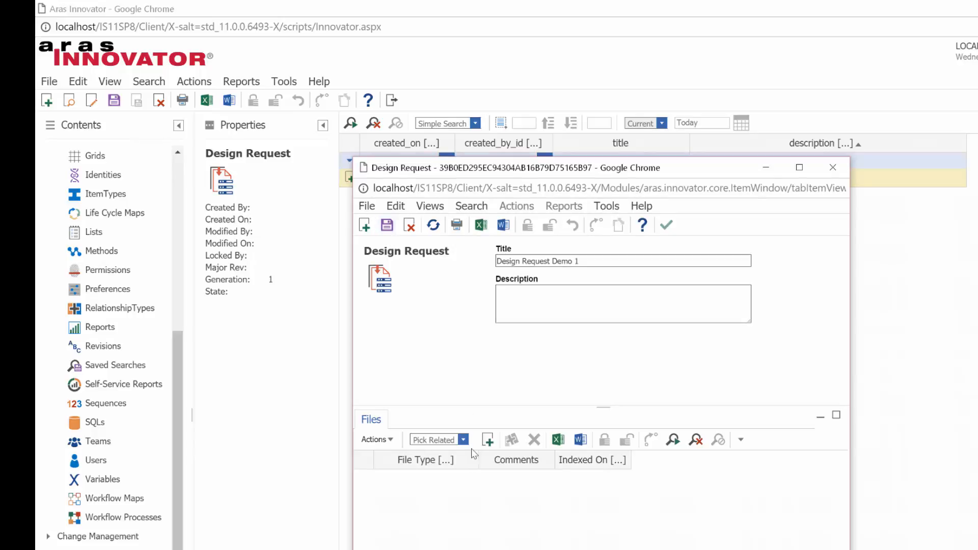
{"action": "left_click", "coordinate": [455, 441]}
{"action": "left_click", "coordinate": [448, 390]}
- Save the Design Request, and unlock and close it
{"action": "left_click", "coordinate": [387, 225]}
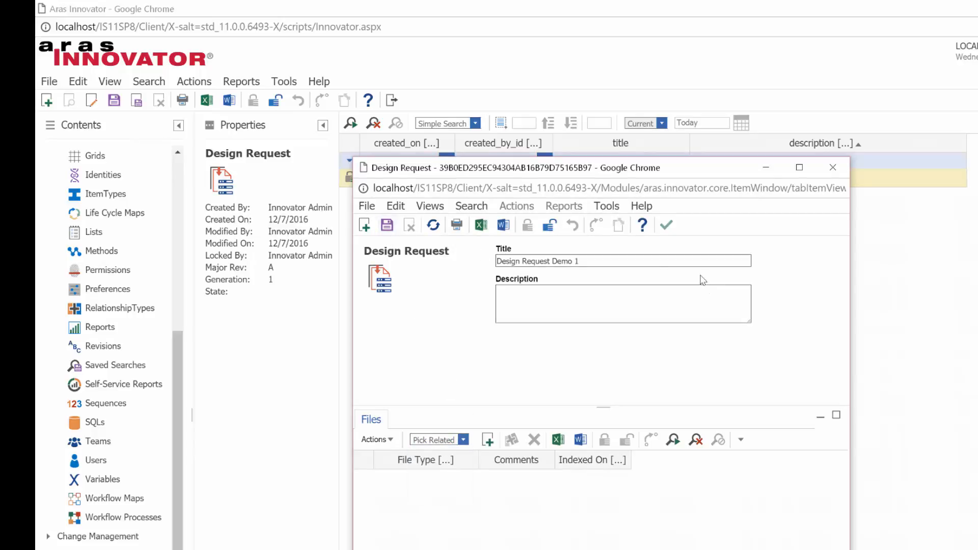
{"action": "left_click", "coordinate": [667, 226]}
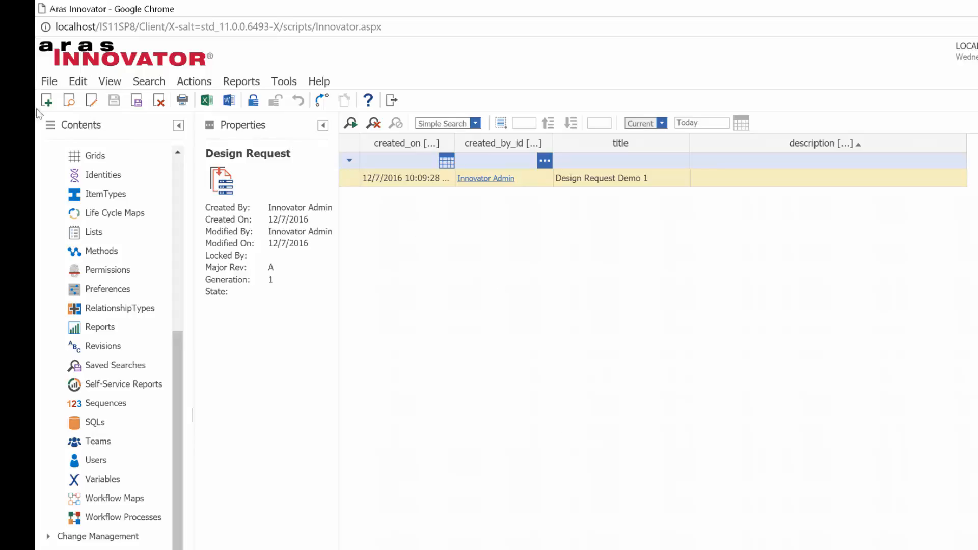
- View the permission assigned to Design Request Demo 1, examine its access rights, and close both windows
{"action": "right_click", "coordinate": [403, 181]}
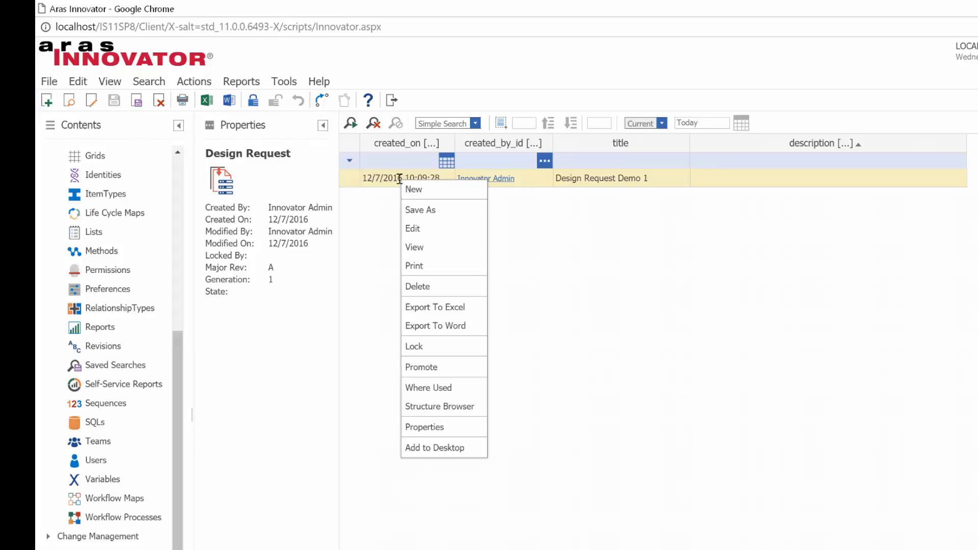
{"action": "left_click", "coordinate": [357, 194]}
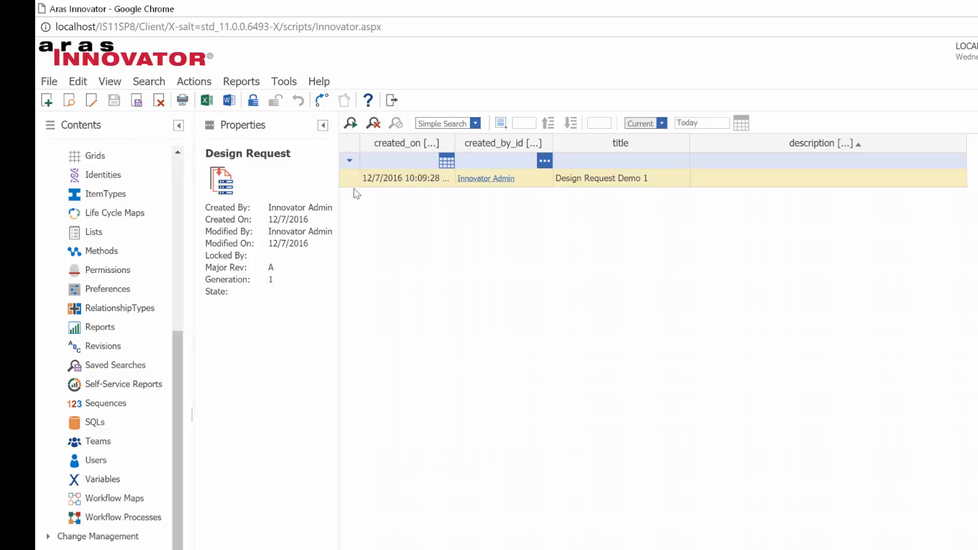
{"action": "double_click", "coordinate": [401, 178]}
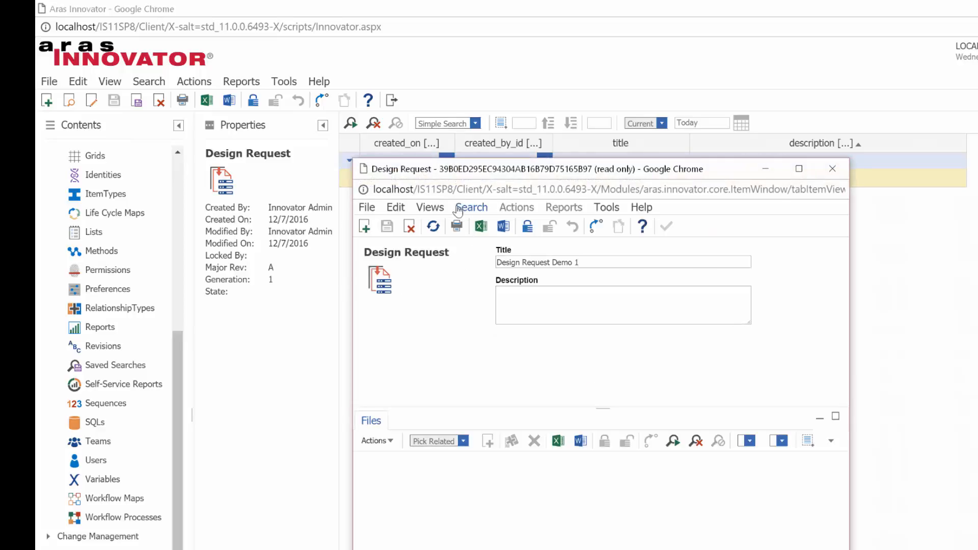
{"action": "left_click", "coordinate": [430, 208]}
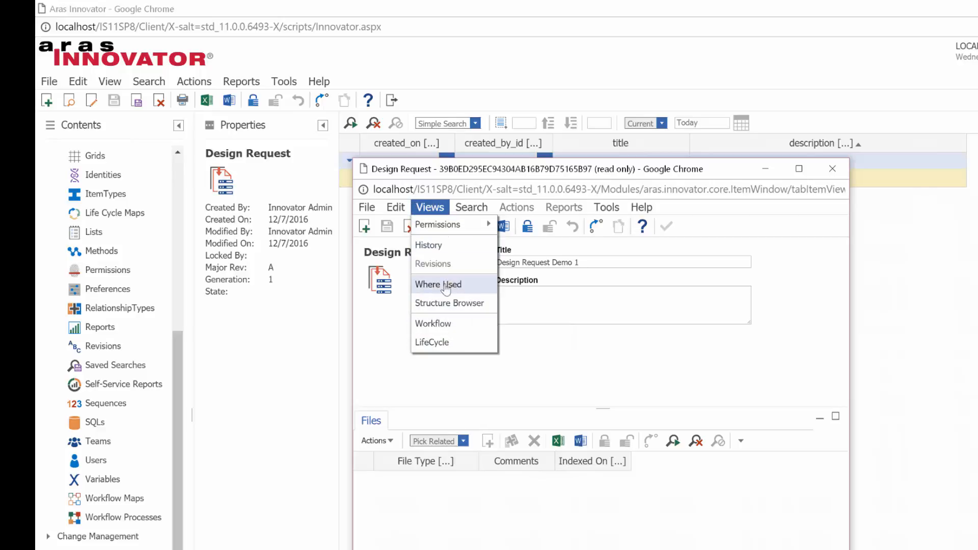
{"action": "mouse_move", "coordinate": [448, 227]}
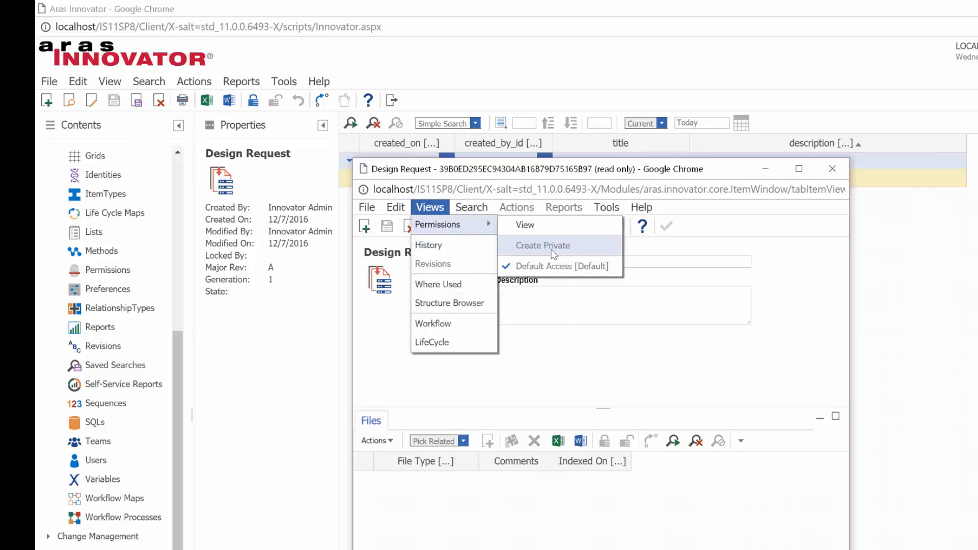
{"action": "left_click", "coordinate": [546, 225]}
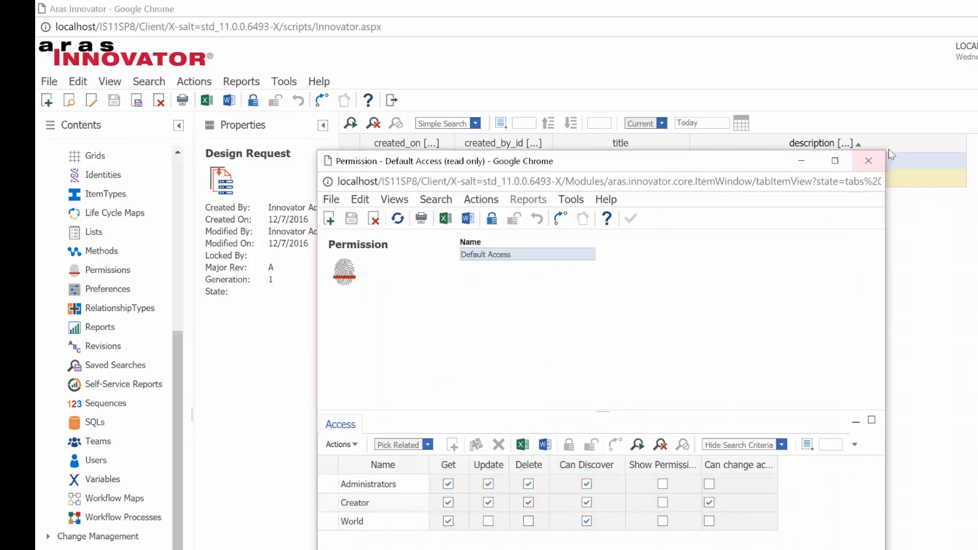
{"action": "left_click", "coordinate": [868, 161]}
{"action": "left_click", "coordinate": [825, 175]}
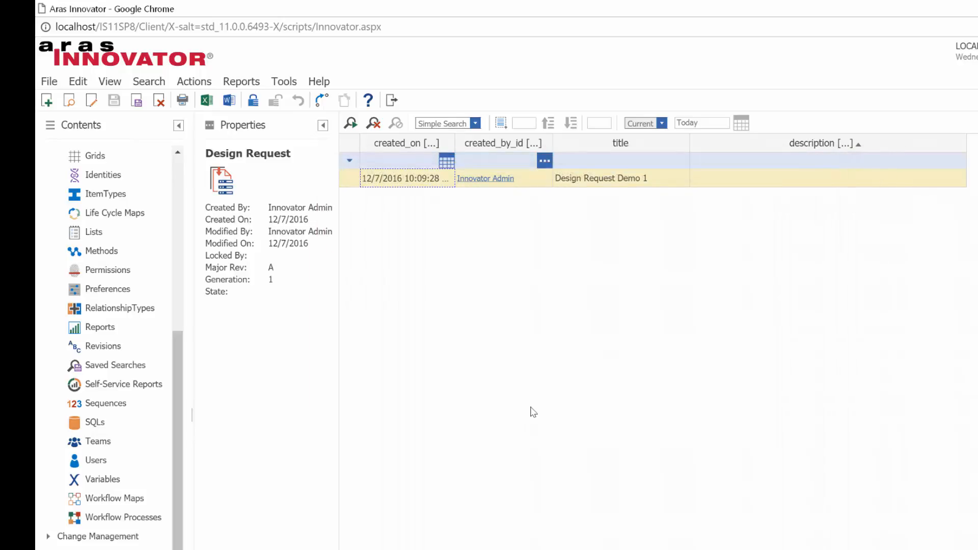
- Widen the Contents pane slightly, and create and save a second Design Request titled Solution Architect
{"action": "left_click_drag", "start_coordinate": [195, 321], "coordinate": [210, 317]}
{"action": "left_click", "coordinate": [47, 100]}
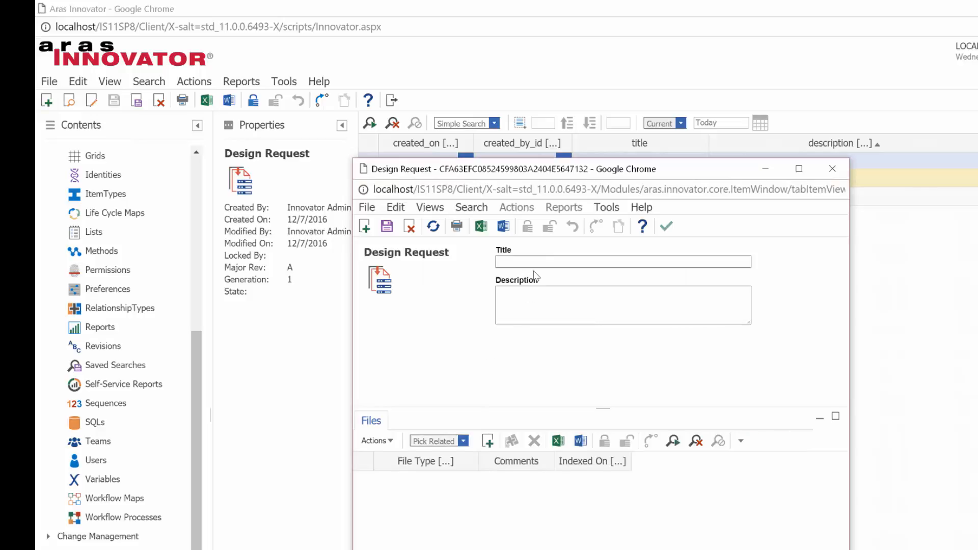
{"action": "left_click", "coordinate": [536, 262]}
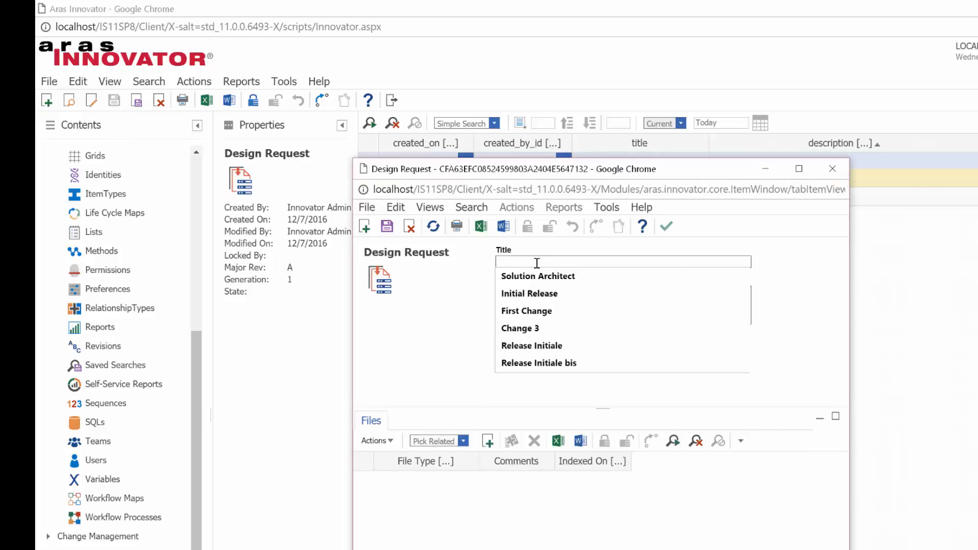
{"action": "left_click", "coordinate": [555, 276]}
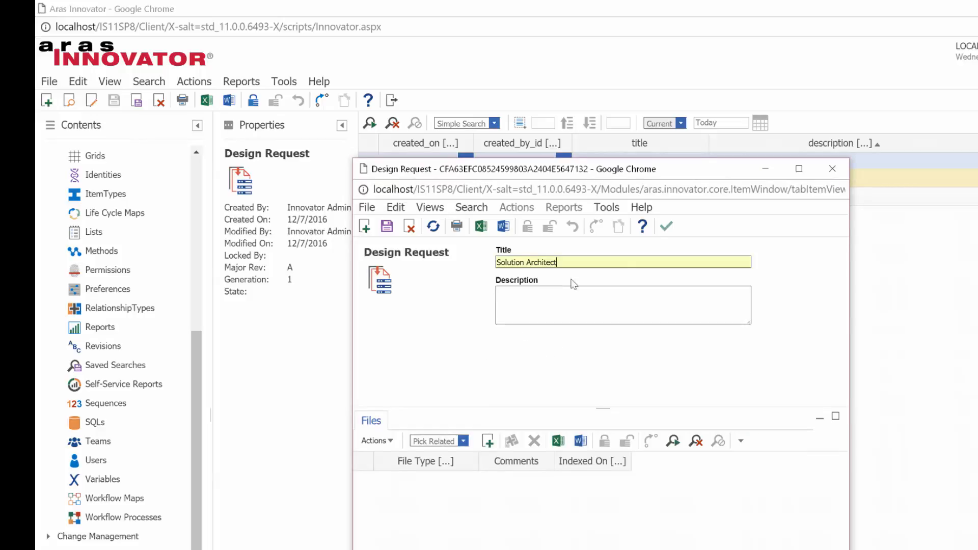
{"action": "left_click", "coordinate": [667, 227]}
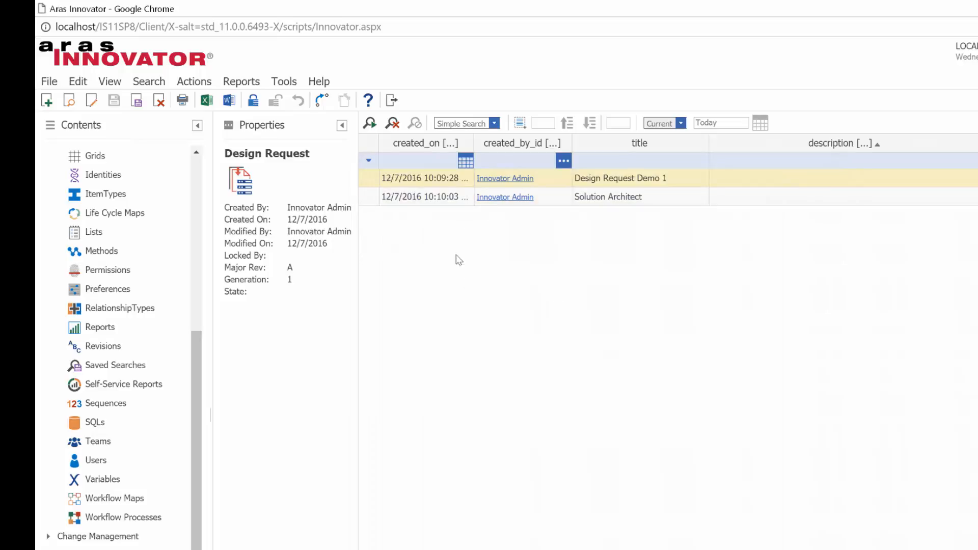